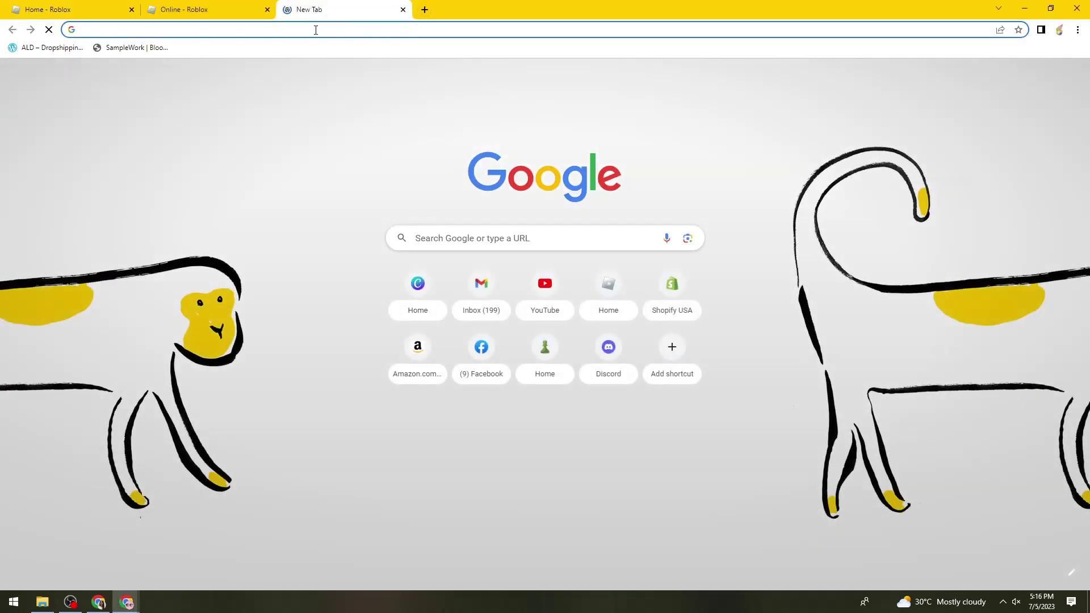
Step: Search Google for 'google web store' to reach the Chrome Web Store
{"action": "type", "text": "goo"}
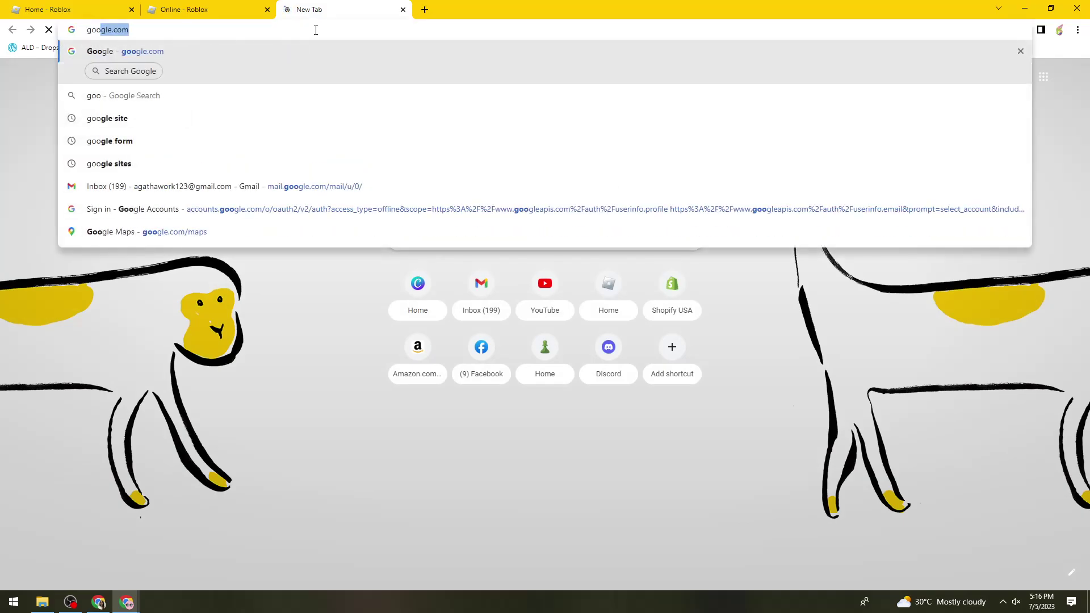
{"action": "type", "text": "gle web store"}
{"action": "key", "text": "Return"}
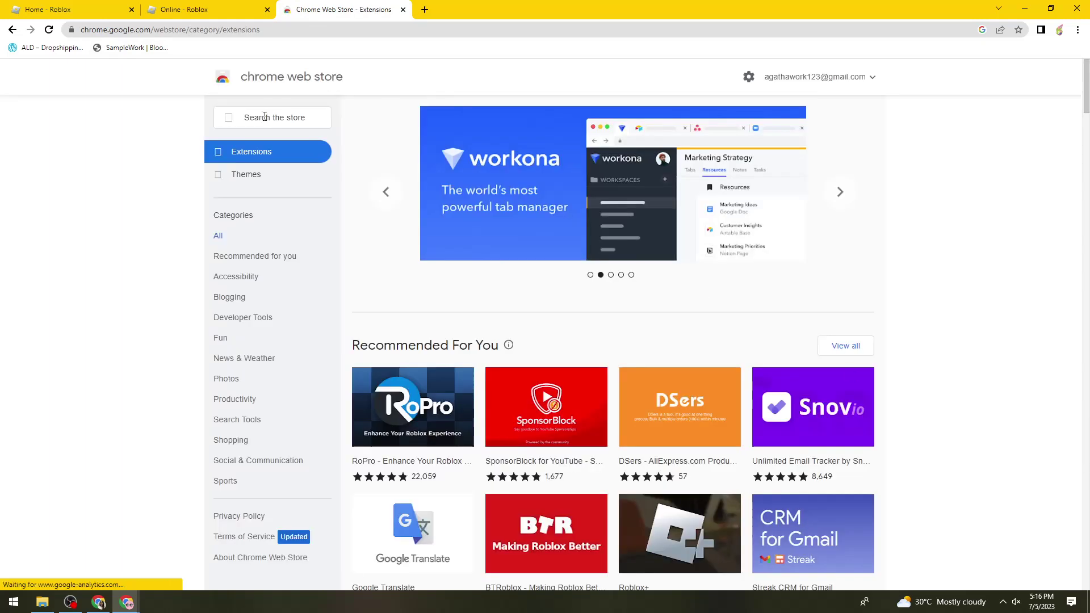
Step: Search the Chrome Web Store for 'RoSearcher'
{"action": "left_click", "coordinate": [267, 117]}
{"action": "type", "text": "Ro"}
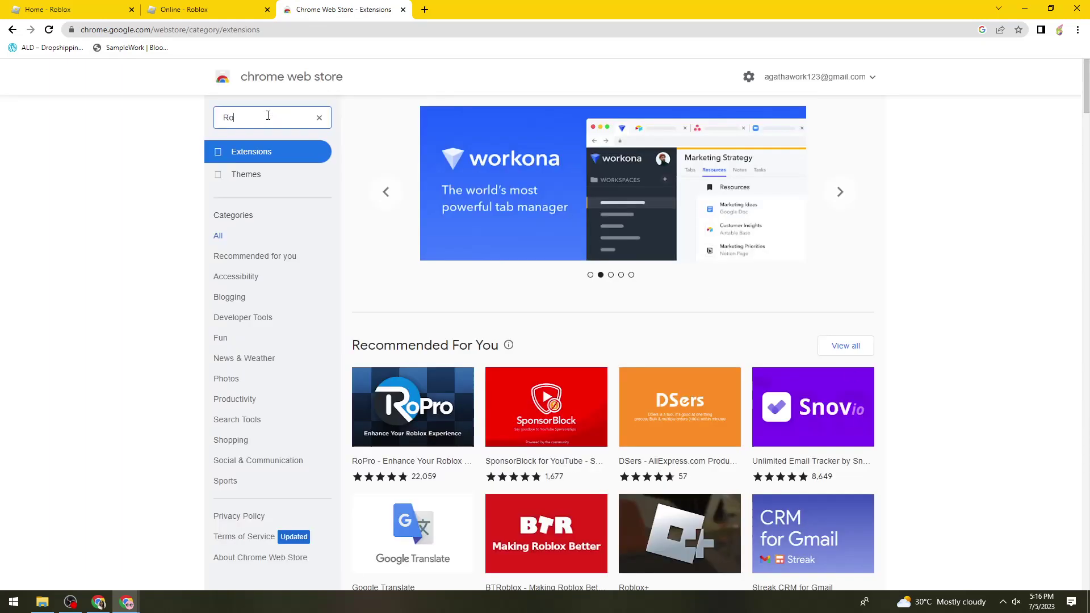
{"action": "type", "text": "Sear"}
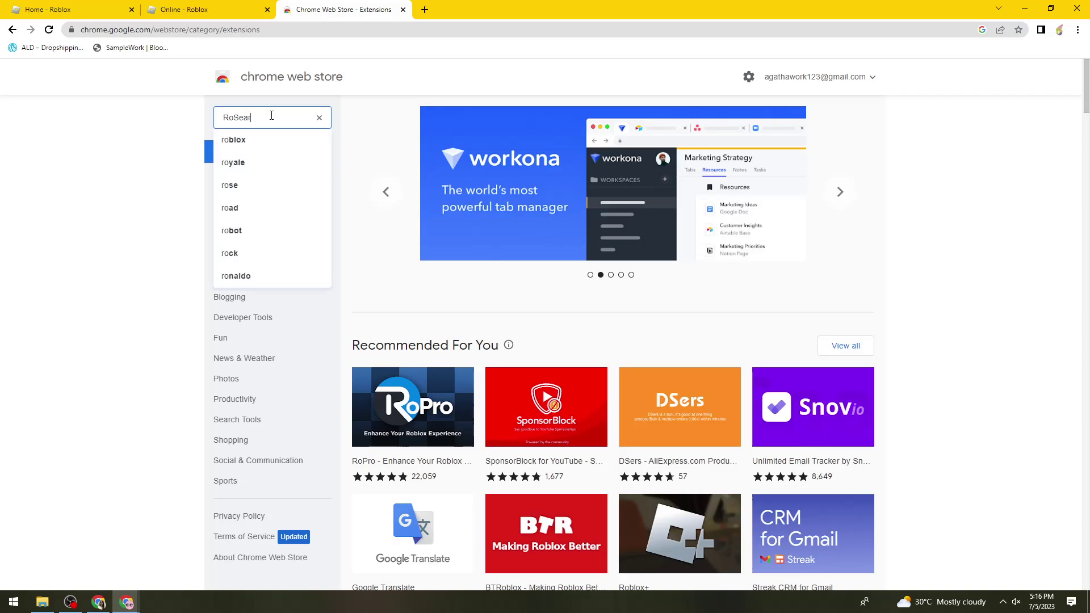
{"action": "type", "text": "cher"}
{"action": "key", "text": "Return"}
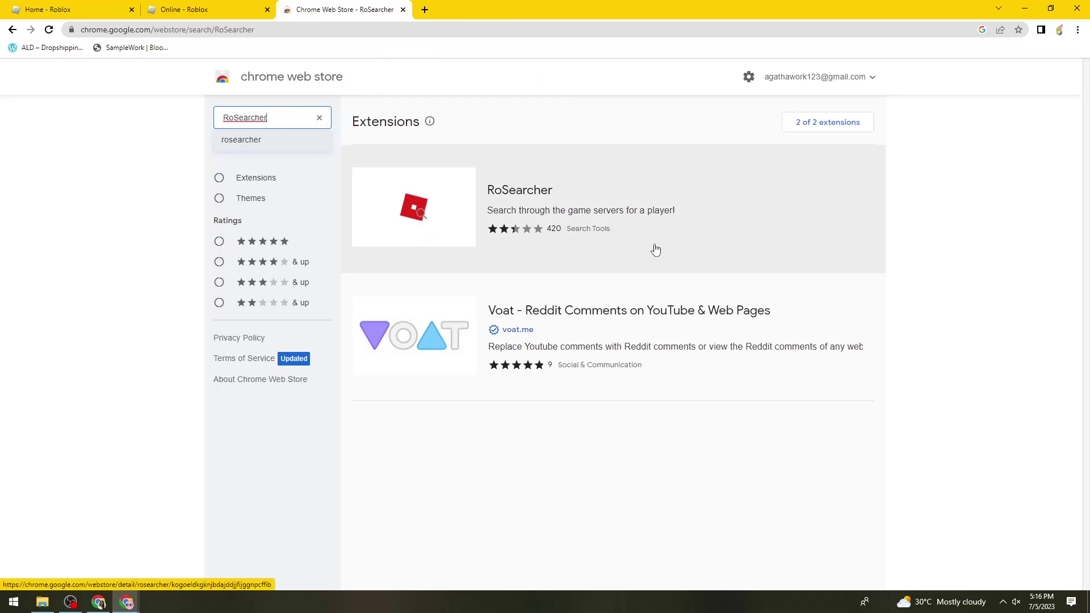
Step: Add the RoSearcher extension to Chrome from its store page and dismiss the confirmation
{"action": "left_click", "coordinate": [584, 210]}
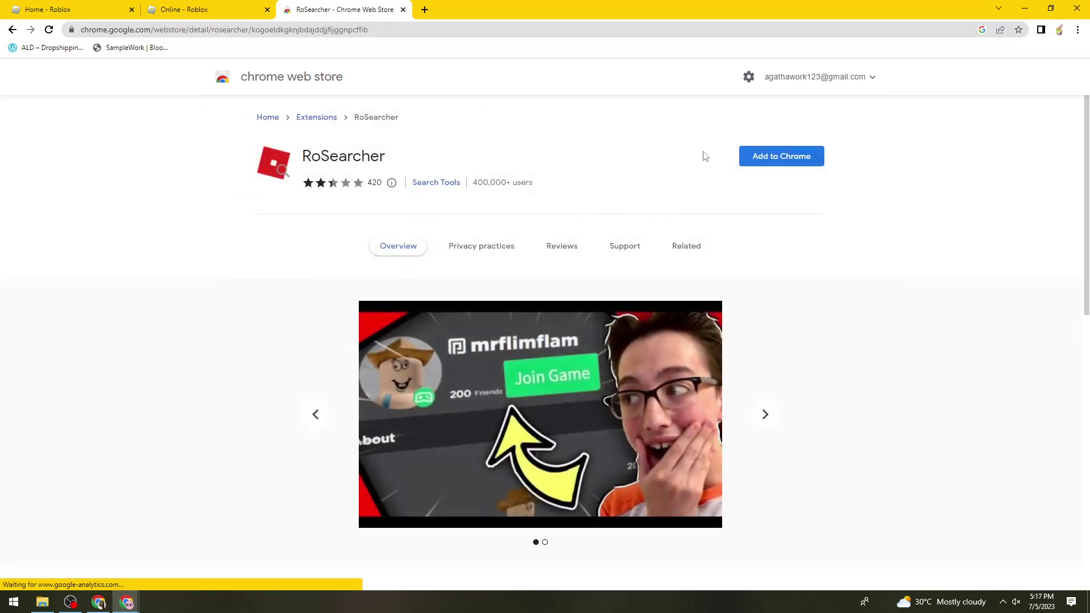
{"action": "left_click", "coordinate": [760, 160]}
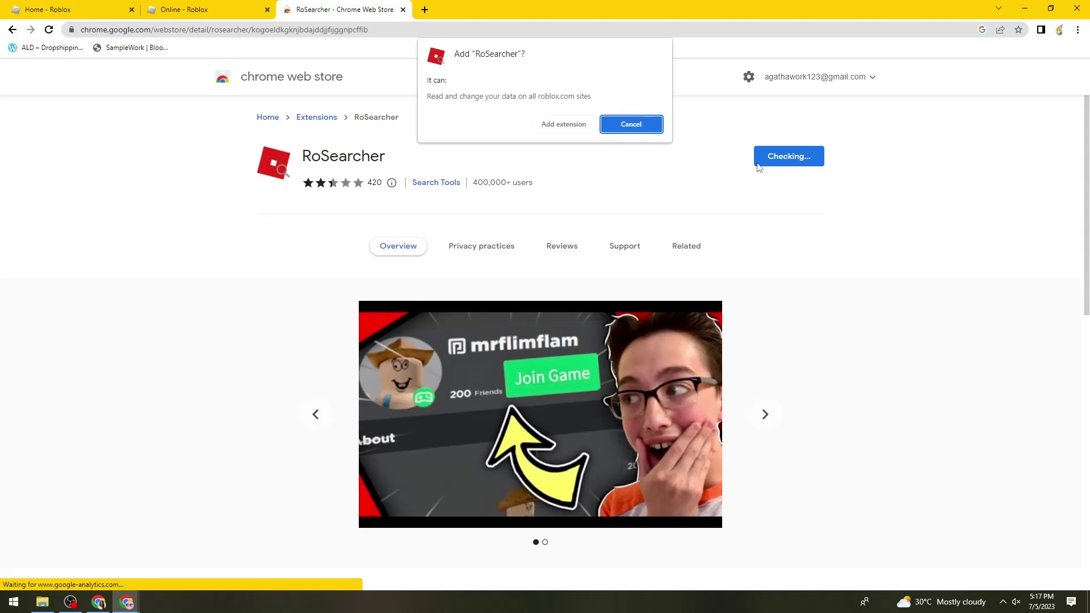
{"action": "left_click", "coordinate": [575, 130]}
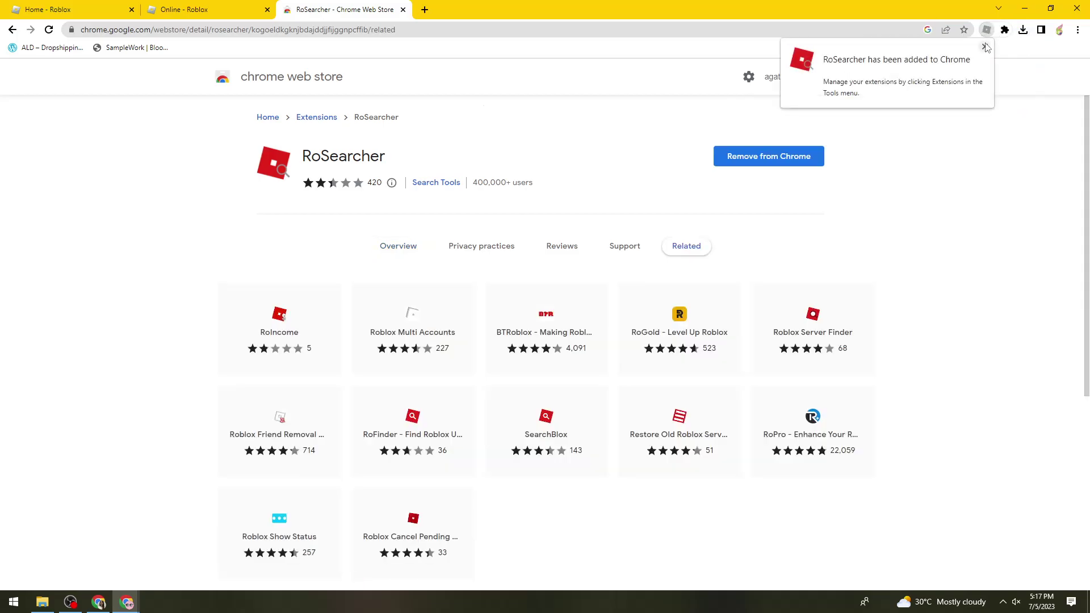
{"action": "left_click", "coordinate": [985, 47]}
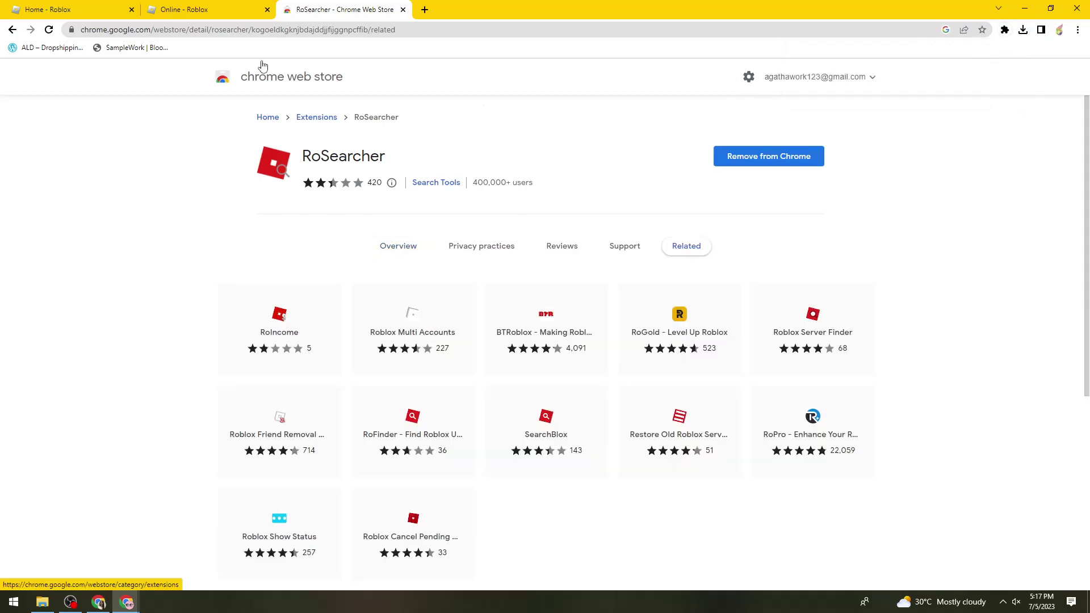
Step: Return to the Roblox Home tab and close the Chrome Web Store tab
{"action": "left_click", "coordinate": [88, 9]}
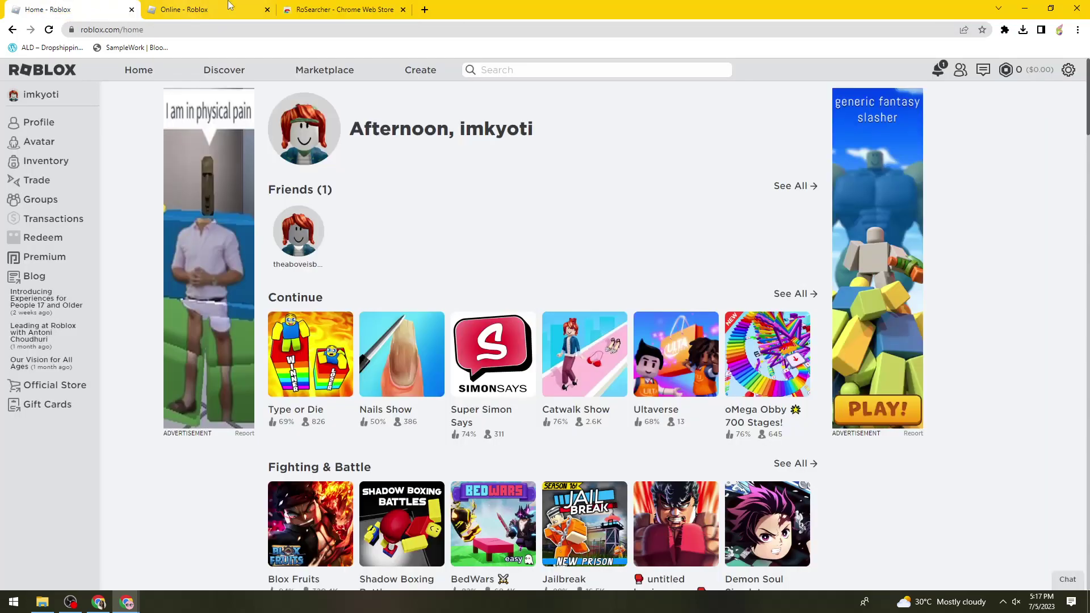
{"action": "middle_click", "coordinate": [319, 5]}
{"action": "scroll", "coordinate": [1039, 256], "scroll_direction": "down", "scroll_amount": 3}
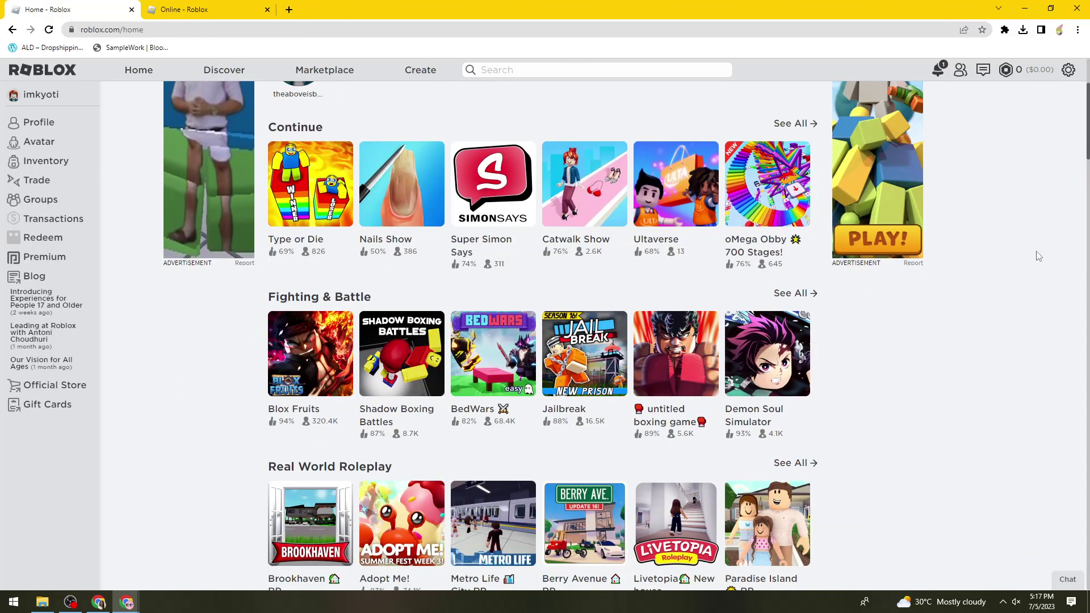
{"action": "scroll", "coordinate": [1038, 255], "scroll_direction": "down", "scroll_amount": 3}
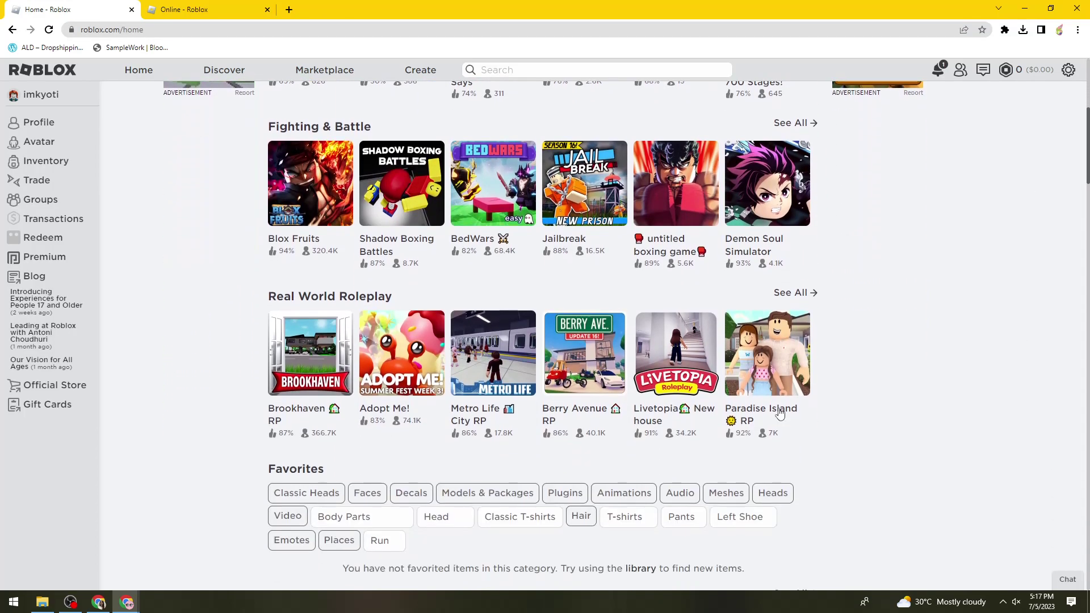
Step: Bring up the target player's profile and scroll to their Favorites section
{"action": "left_click", "coordinate": [202, 10]}
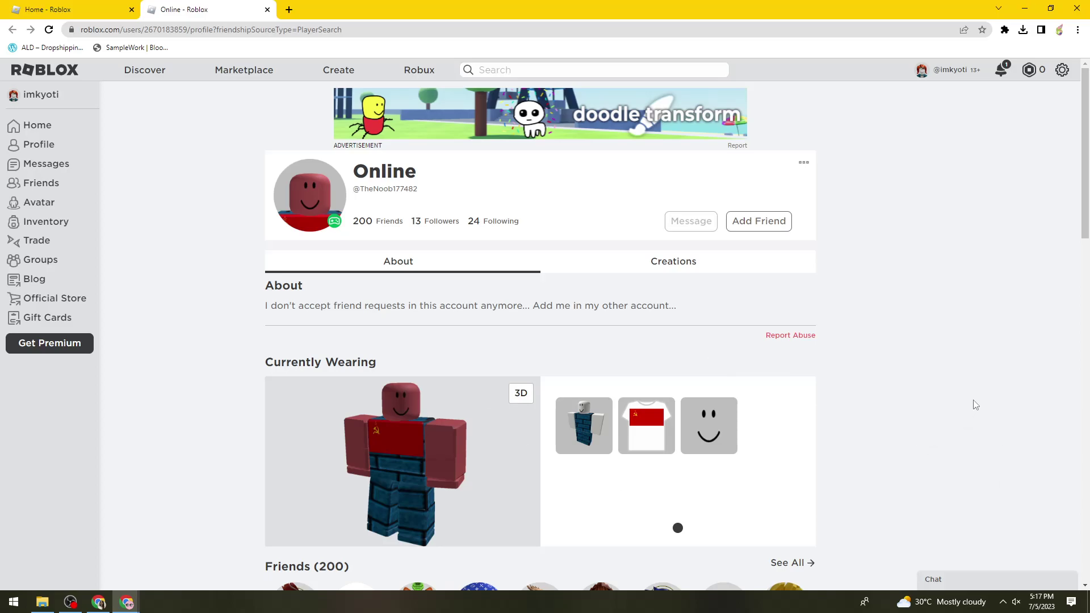
{"action": "scroll", "coordinate": [976, 405], "scroll_direction": "down", "scroll_amount": 2}
{"action": "scroll", "coordinate": [978, 408], "scroll_direction": "up", "scroll_amount": 2}
{"action": "scroll", "coordinate": [868, 280], "scroll_direction": "down", "scroll_amount": 10}
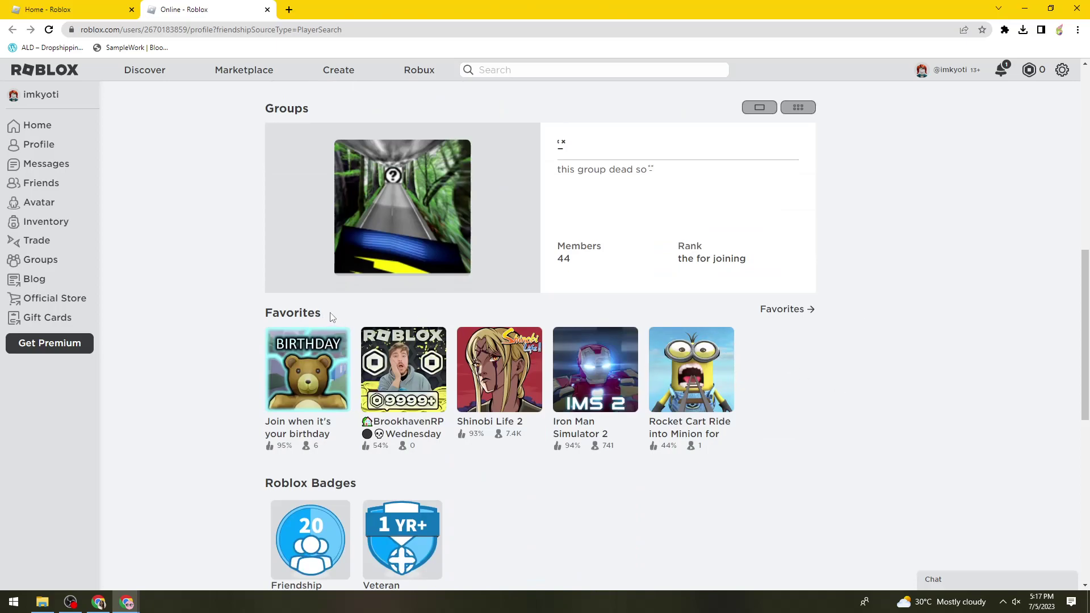
{"action": "mouse_move", "coordinate": [328, 317]}
{"action": "left_mouse_down"}
{"action": "mouse_move", "coordinate": [252, 316]}
{"action": "mouse_move", "coordinate": [324, 316]}
{"action": "left_mouse_up"}
Step: Open 'Join when it's your birthday' from the player's Favorites in a new tab
{"action": "left_click", "coordinate": [276, 316]}
{"action": "left_click", "coordinate": [916, 390]}
{"action": "middle_click", "coordinate": [310, 388]}
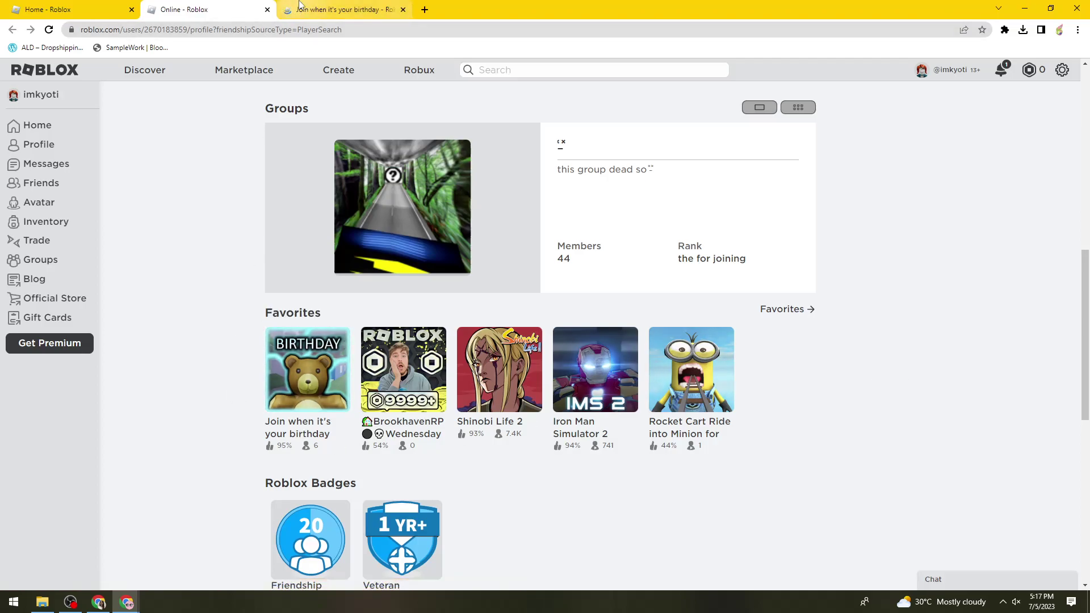
{"action": "scroll", "coordinate": [934, 409], "scroll_direction": "down", "scroll_amount": 8}
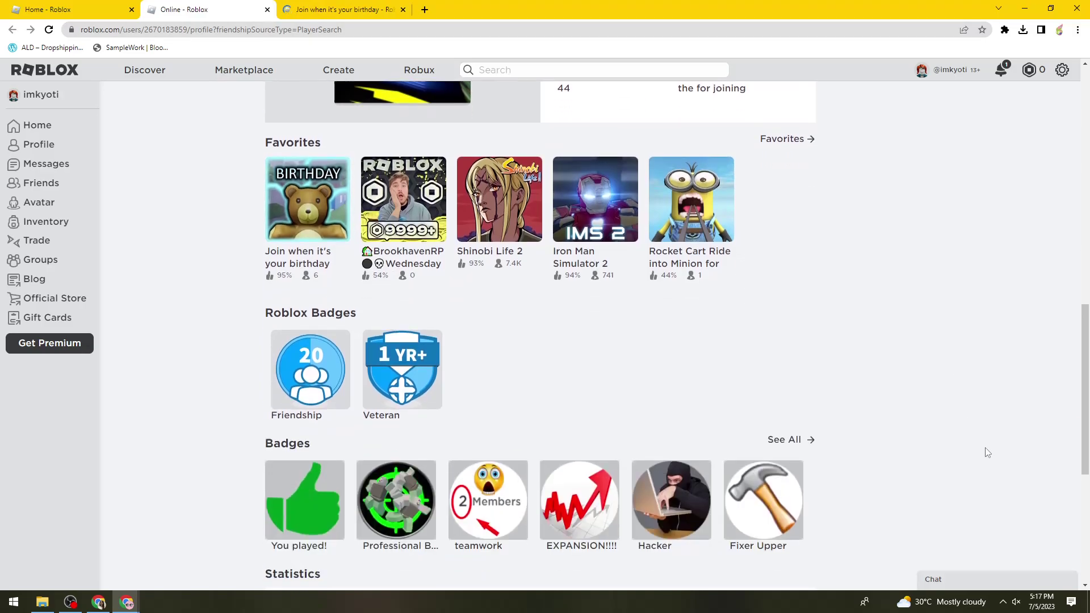
{"action": "scroll", "coordinate": [998, 448], "scroll_direction": "up", "scroll_amount": 9}
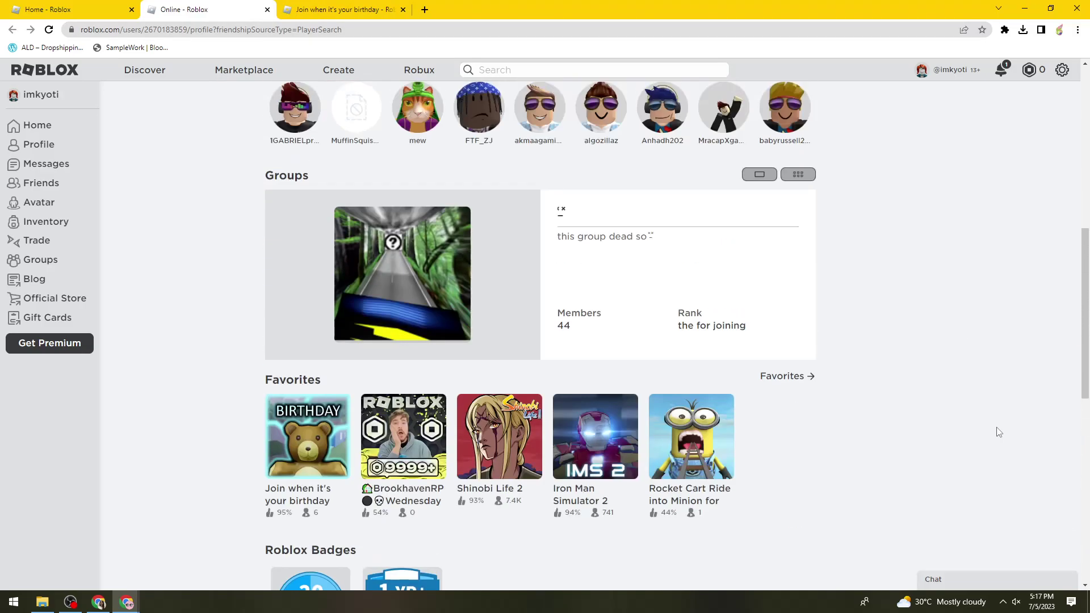
{"action": "scroll", "coordinate": [973, 436], "scroll_direction": "up", "scroll_amount": 8}
{"action": "scroll", "coordinate": [974, 438], "scroll_direction": "down", "scroll_amount": 10}
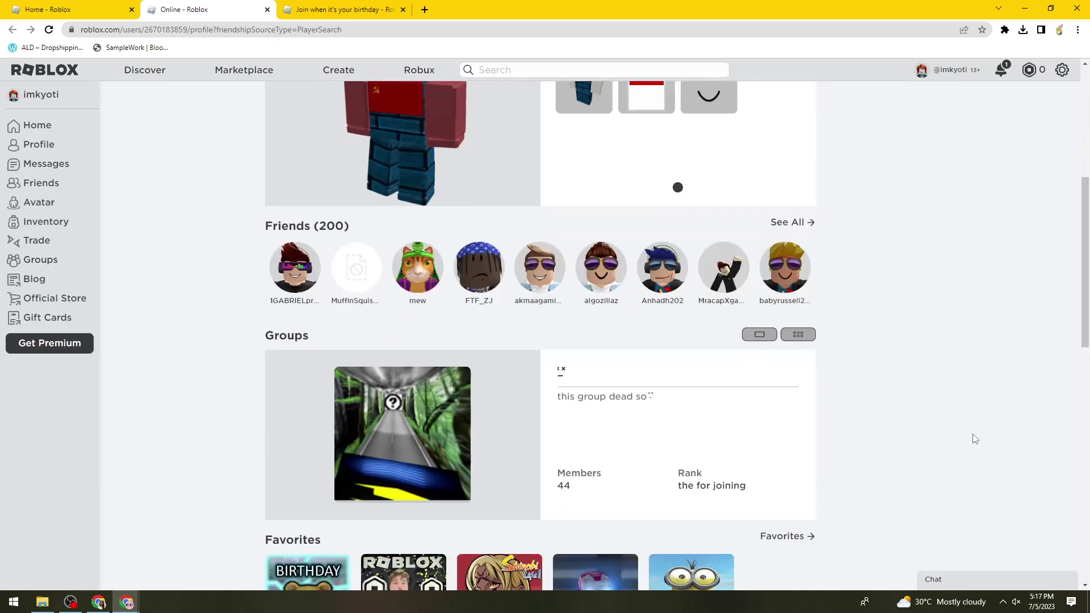
{"action": "scroll", "coordinate": [645, 275], "scroll_direction": "up", "scroll_amount": 10}
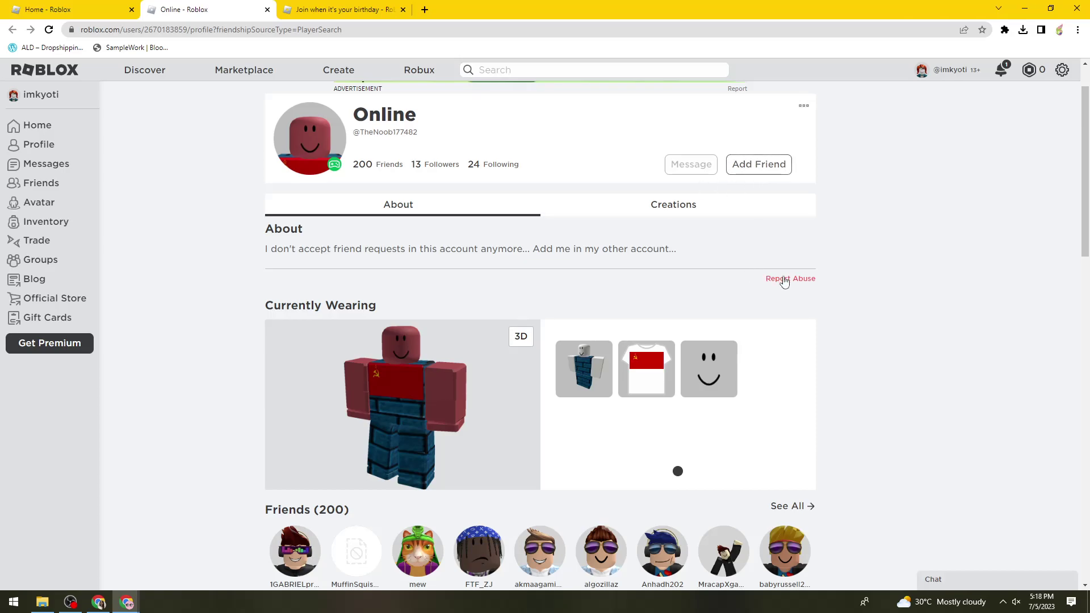
{"action": "scroll", "coordinate": [1045, 346], "scroll_direction": "down", "scroll_amount": 4}
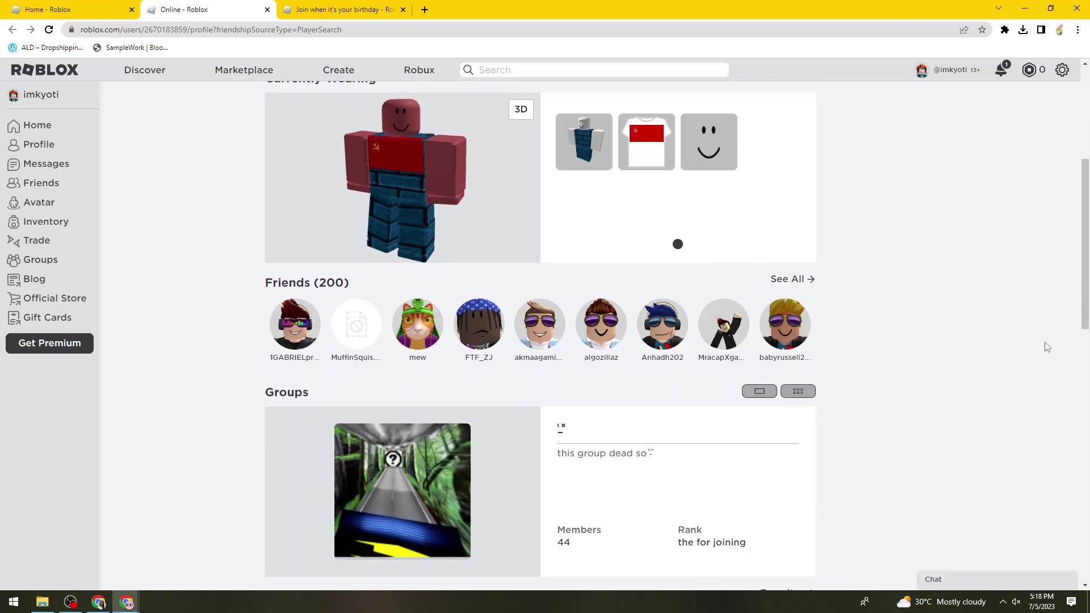
{"action": "scroll", "coordinate": [1048, 349], "scroll_direction": "down", "scroll_amount": 5}
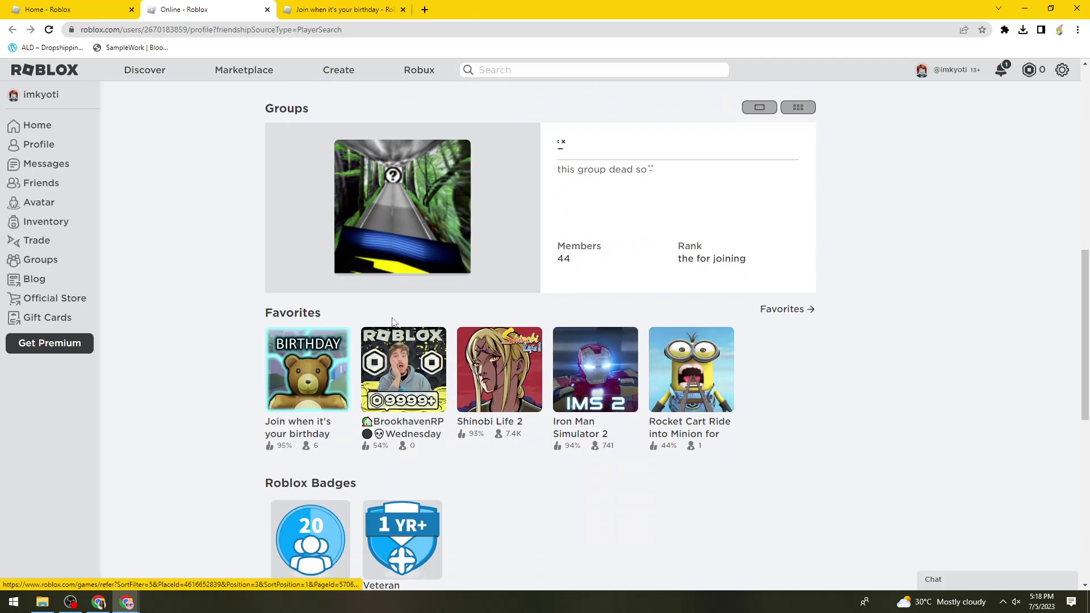
{"action": "scroll", "coordinate": [352, 266], "scroll_direction": "up", "scroll_amount": 9}
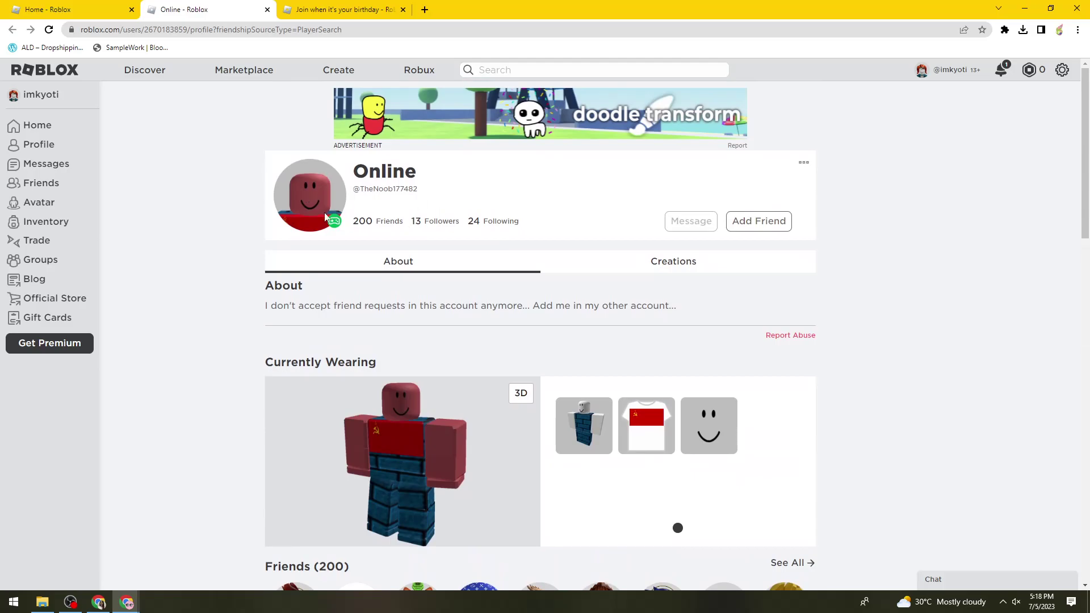
{"action": "scroll", "coordinate": [639, 382], "scroll_direction": "down", "scroll_amount": 7}
Step: Browse the birthday game's Other Servers list, then select the player's user ID in the profile URL
{"action": "left_click", "coordinate": [357, 9]}
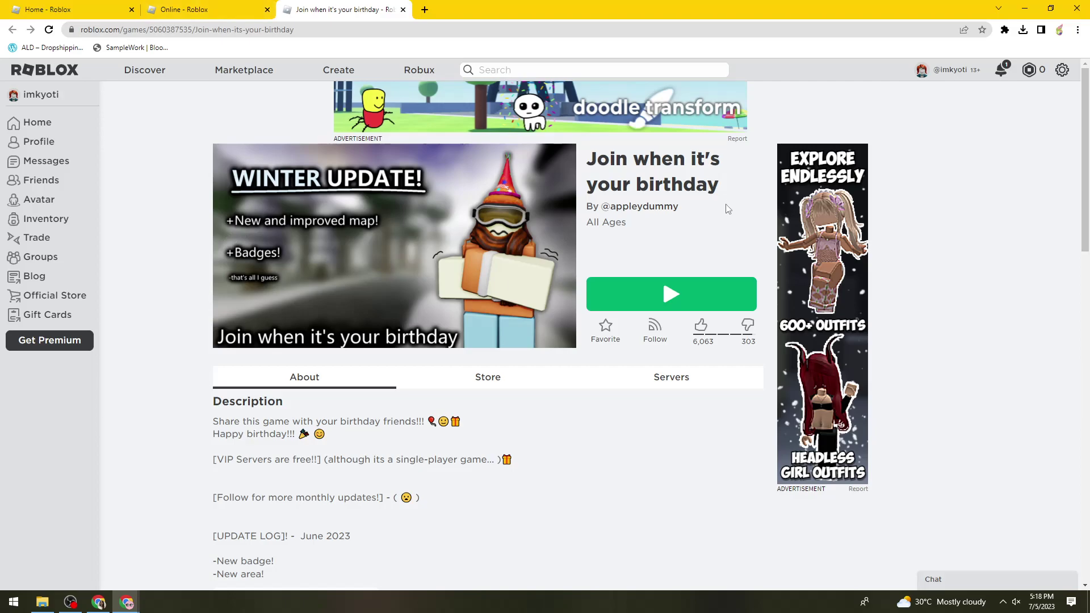
{"action": "left_click", "coordinate": [189, 11]}
{"action": "scroll", "coordinate": [295, 307], "scroll_direction": "down", "scroll_amount": 3}
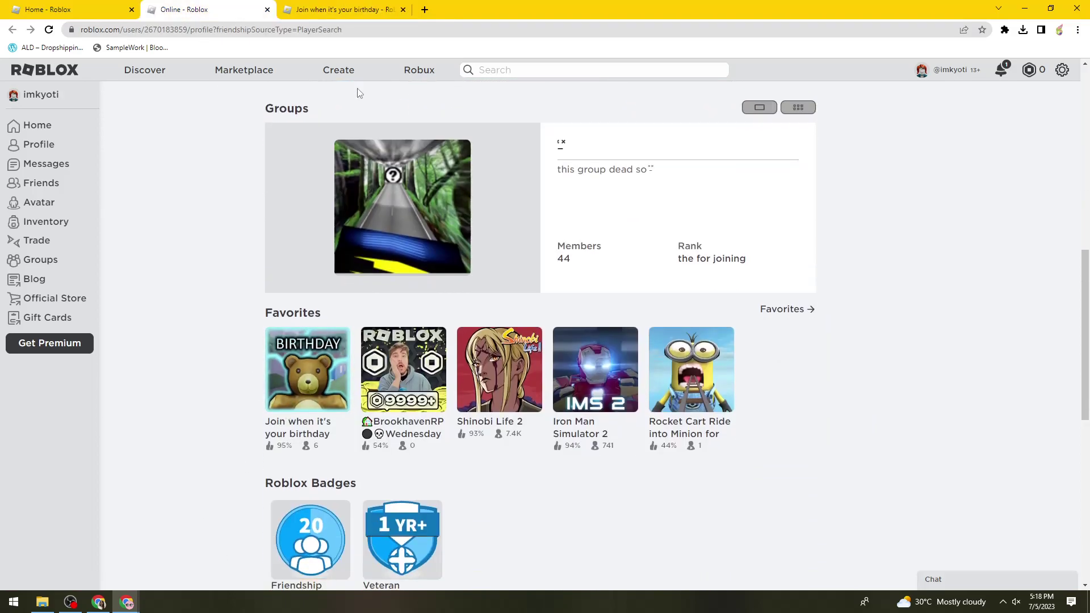
{"action": "left_click", "coordinate": [326, 12]}
{"action": "left_click", "coordinate": [630, 379]}
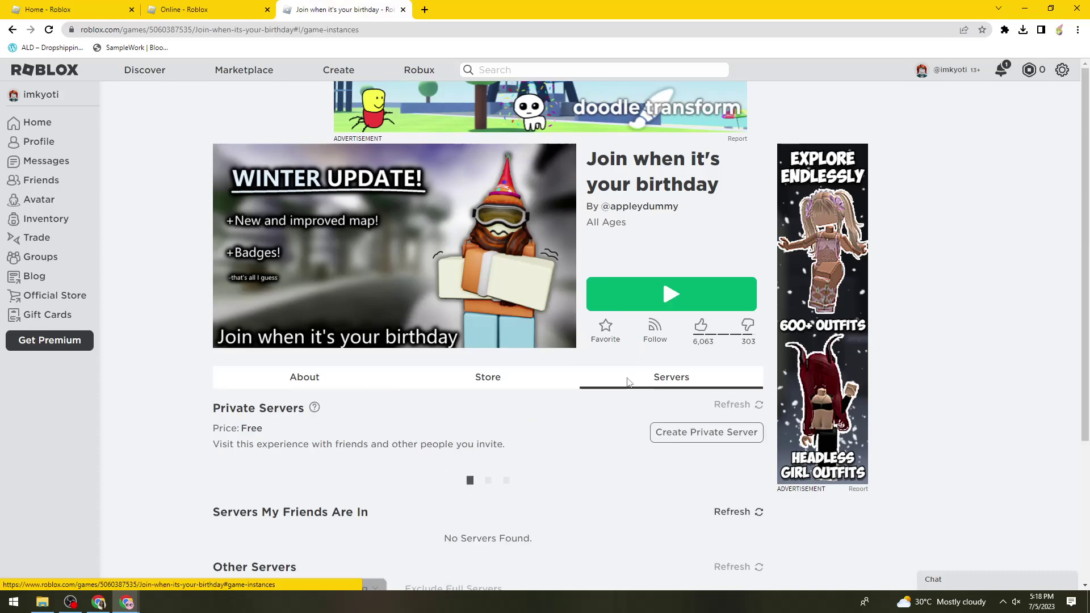
{"action": "scroll", "coordinate": [630, 382], "scroll_direction": "down", "scroll_amount": 2}
{"action": "scroll", "coordinate": [629, 381], "scroll_direction": "down", "scroll_amount": 2}
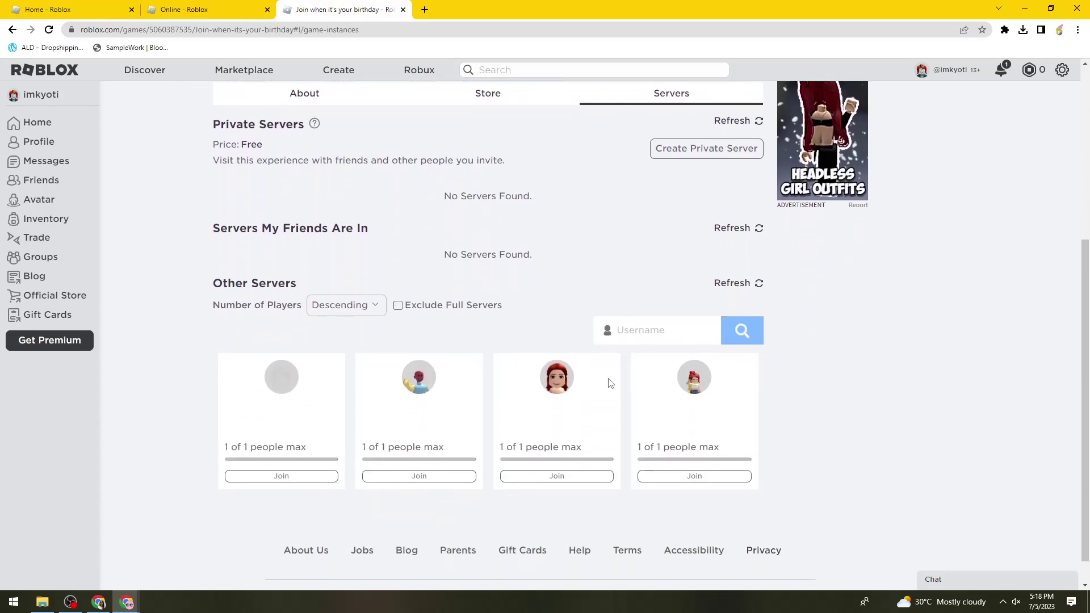
{"action": "left_click", "coordinate": [192, 13]}
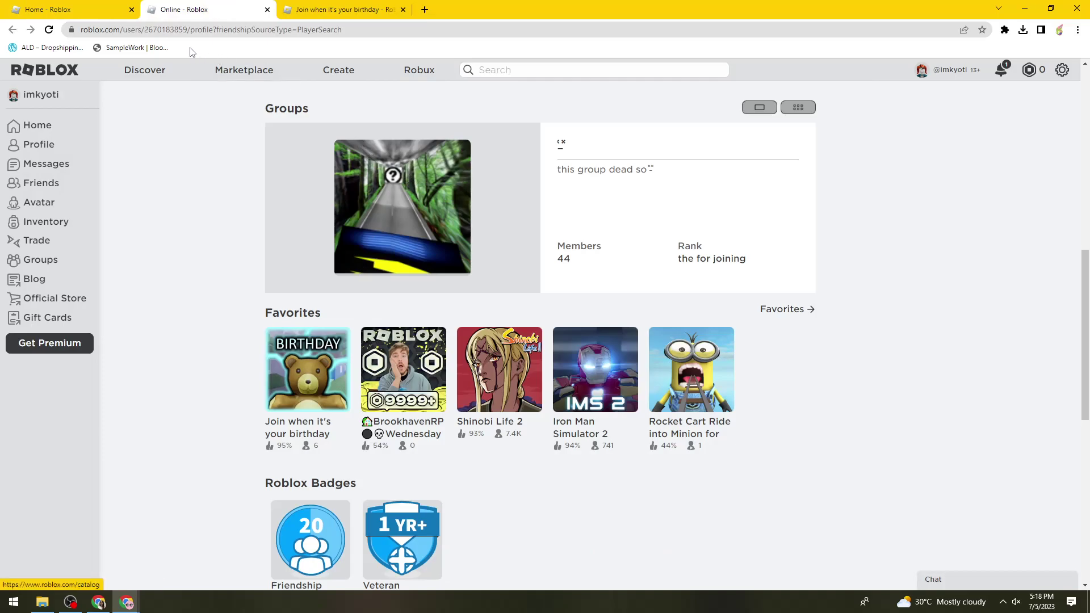
{"action": "left_click_drag", "start_coordinate": [187, 29], "coordinate": [147, 33]}
{"action": "key", "text": "ctrl+c"}
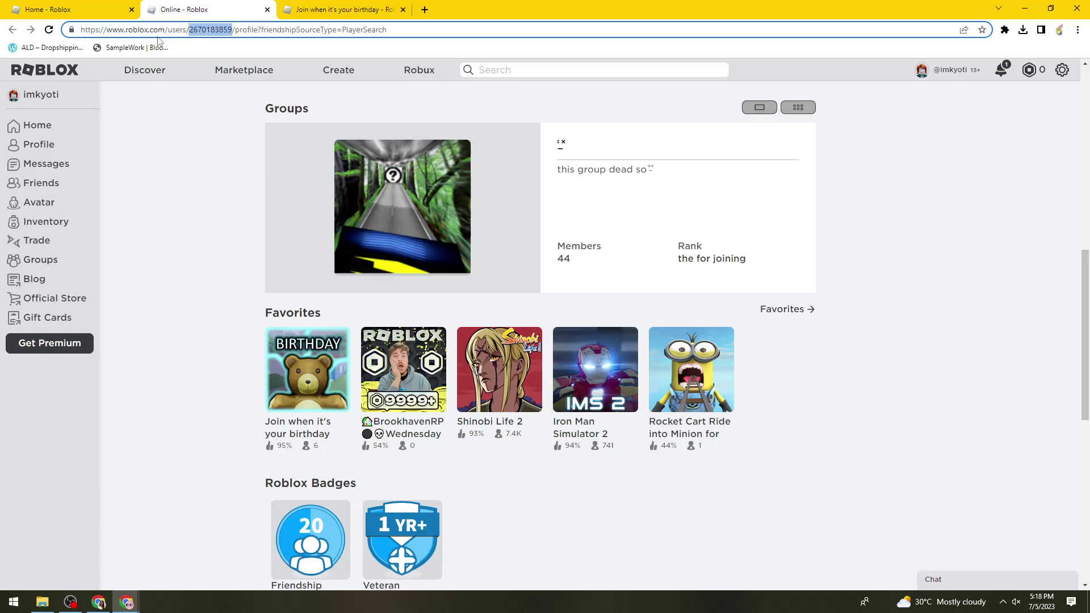
Step: Paste the player's user ID into the birthday game's Other Servers username search and run it
{"action": "left_click", "coordinate": [200, 151]}
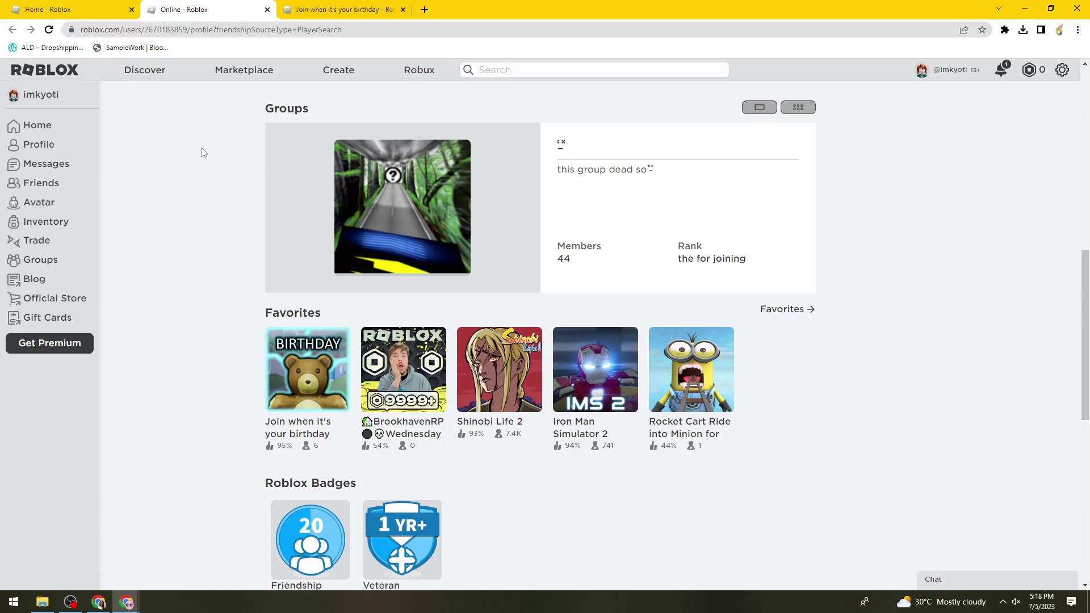
{"action": "left_click", "coordinate": [333, 5]}
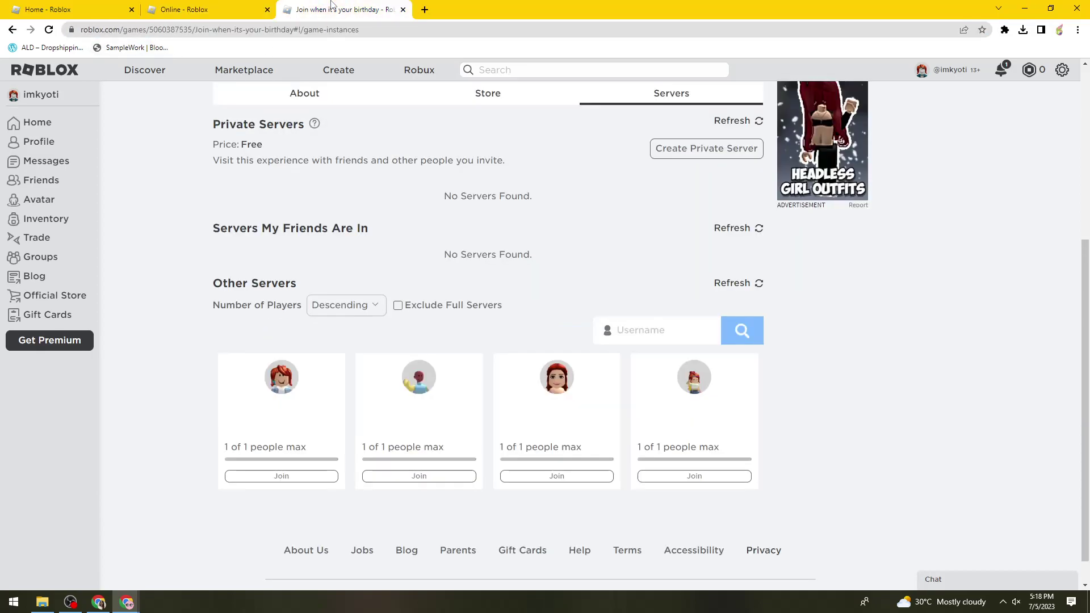
{"action": "left_click", "coordinate": [649, 335]}
{"action": "key", "text": "ctrl+v"}
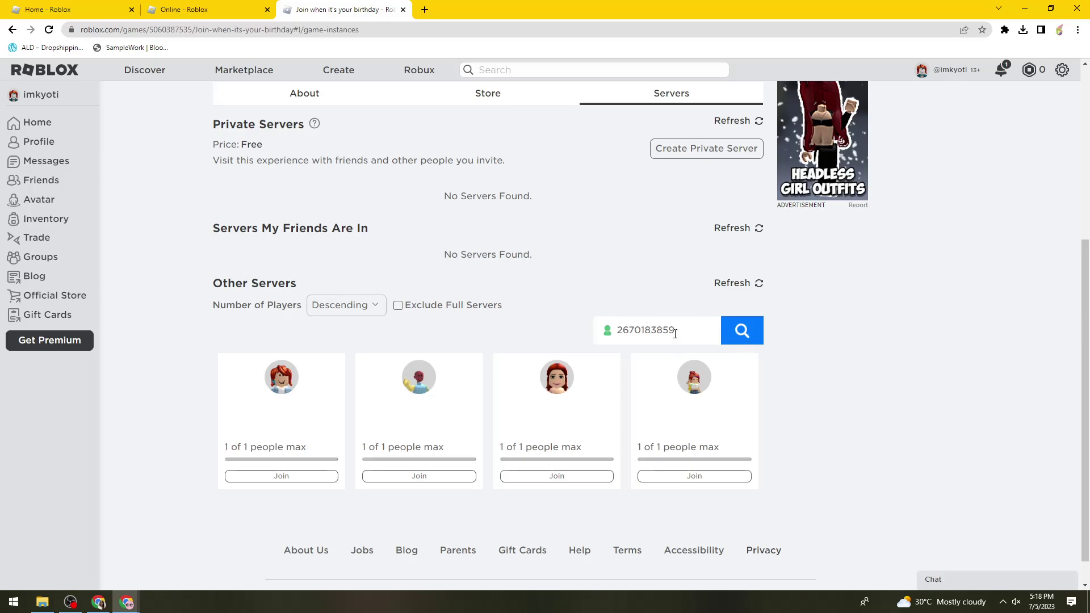
{"action": "double_click", "coordinate": [717, 334]}
{"action": "left_click", "coordinate": [752, 332]}
Step: Copy the player's username from the profile and paste it over the user ID in the server search
{"action": "left_click", "coordinate": [239, 9]}
{"action": "scroll", "coordinate": [272, 114], "scroll_direction": "up", "scroll_amount": 10}
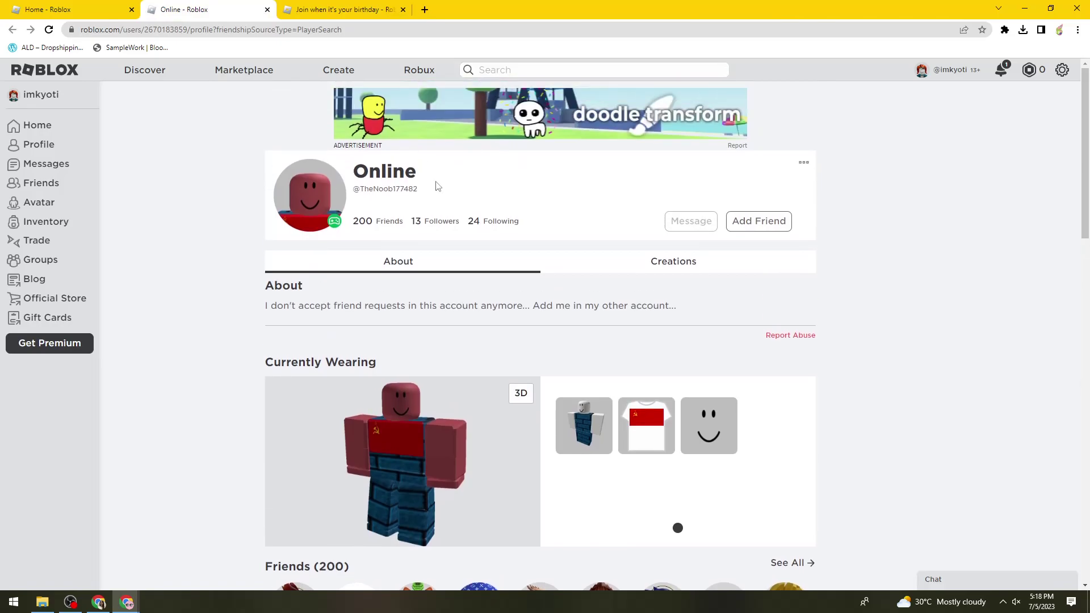
{"action": "left_click_drag", "start_coordinate": [438, 189], "coordinate": [362, 197]}
{"action": "key", "text": "ctrl+c"}
{"action": "left_click", "coordinate": [344, 10]}
{"action": "double_click", "coordinate": [653, 329]}
{"action": "key", "text": "ctrl+v"}
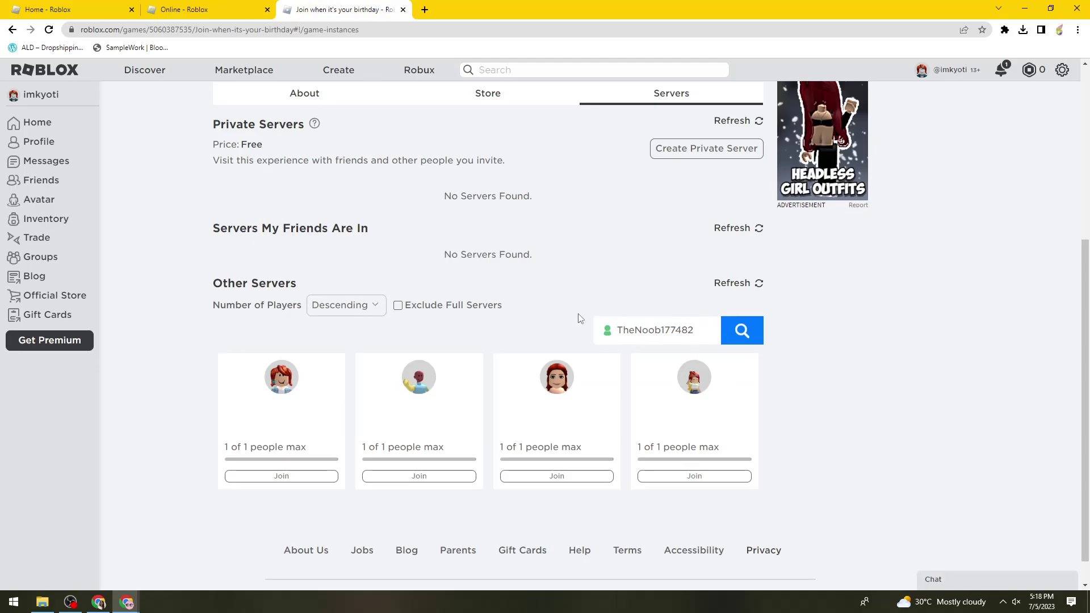
Step: Close the birthday game tab with Ctrl+W, returning to the profile
{"action": "scroll", "coordinate": [470, 348], "scroll_direction": "up", "scroll_amount": 5}
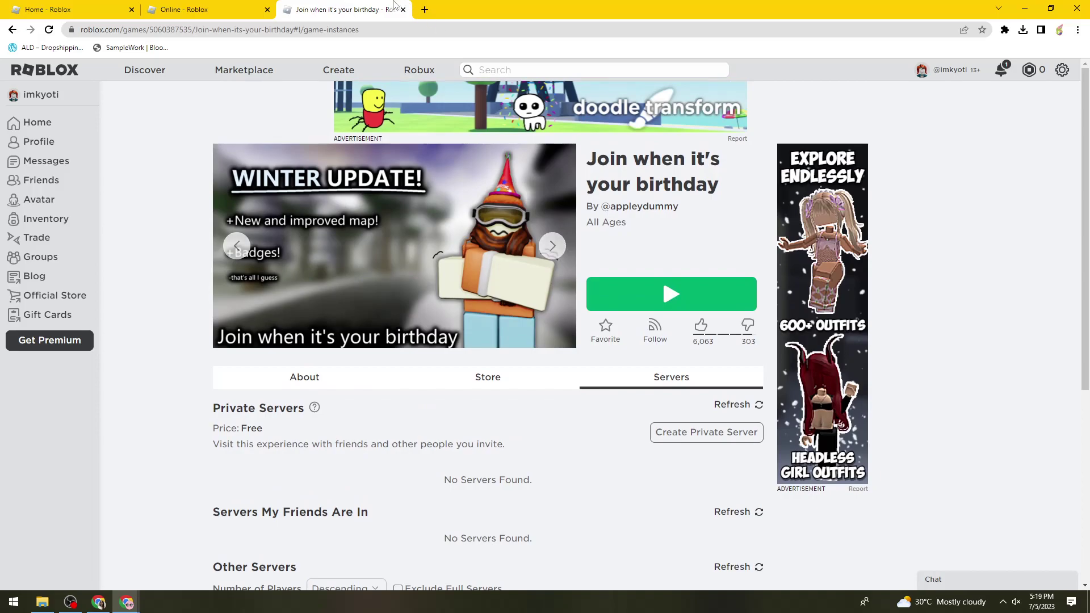
{"action": "key", "text": "ctrl+w"}
{"action": "scroll", "coordinate": [343, 320], "scroll_direction": "down", "scroll_amount": 2}
Step: Open BrookhavenRP, Shinobi Life 2, Iron Man Simulator 2 and Rocket Cart Ride from Favorites in new tabs
{"action": "scroll", "coordinate": [343, 319], "scroll_direction": "down", "scroll_amount": 9}
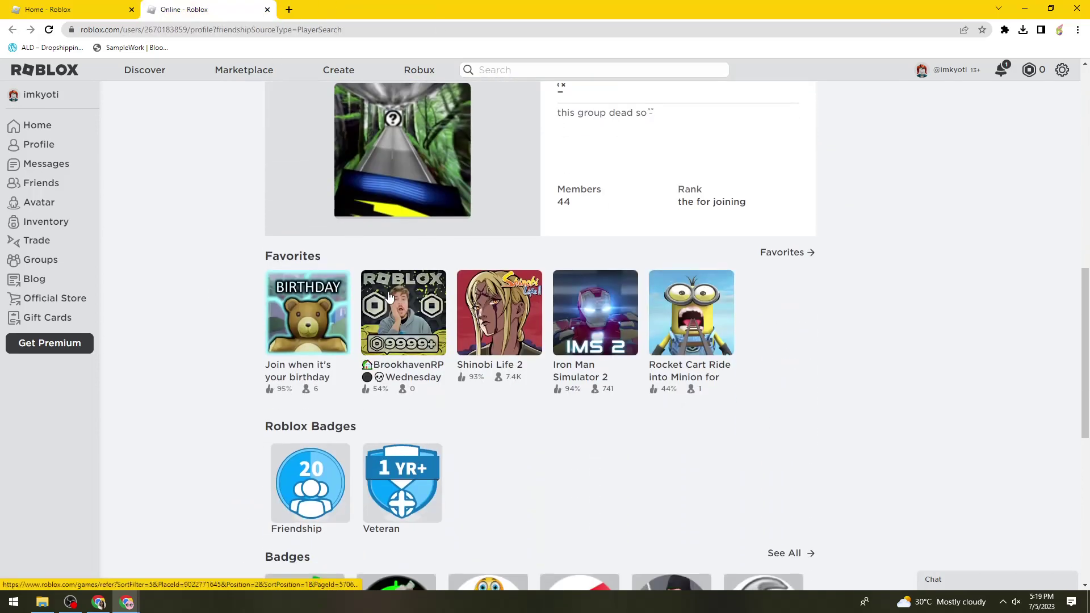
{"action": "middle_click", "coordinate": [391, 298]}
{"action": "middle_click", "coordinate": [513, 311]}
{"action": "middle_click", "coordinate": [595, 313]}
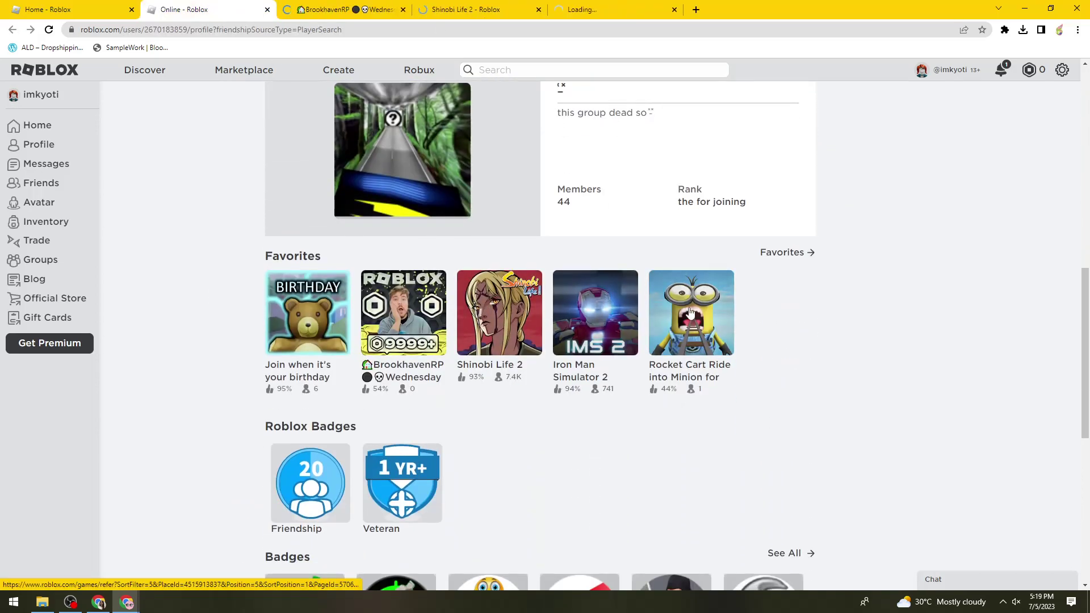
{"action": "middle_click", "coordinate": [691, 312]}
{"action": "scroll", "coordinate": [270, 226], "scroll_direction": "down", "scroll_amount": 8}
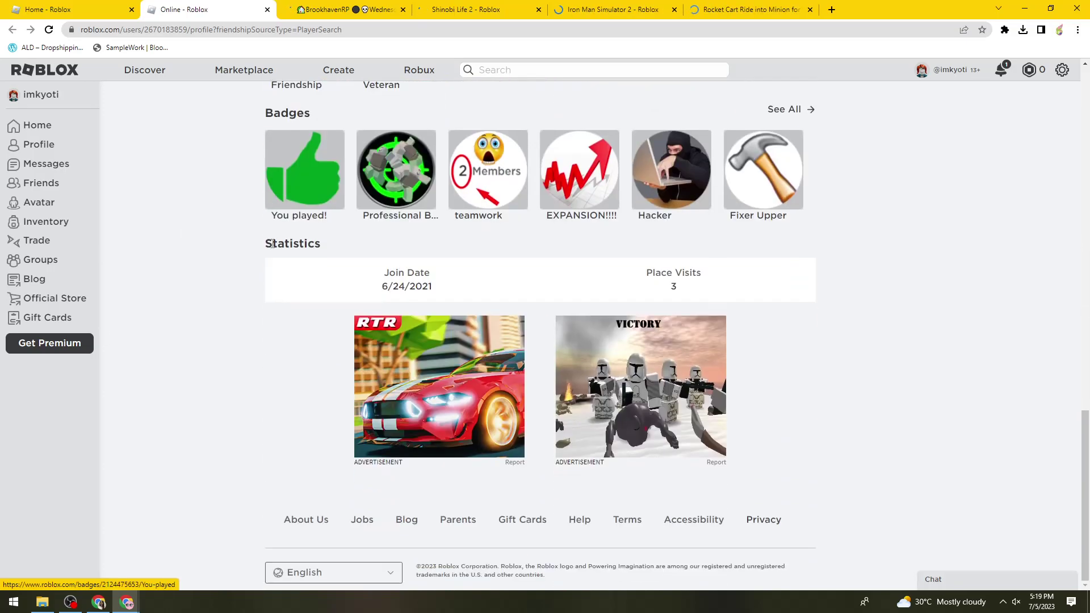
{"action": "scroll", "coordinate": [574, 336], "scroll_direction": "up", "scroll_amount": 10}
{"action": "scroll", "coordinate": [654, 356], "scroll_direction": "up", "scroll_amount": 5}
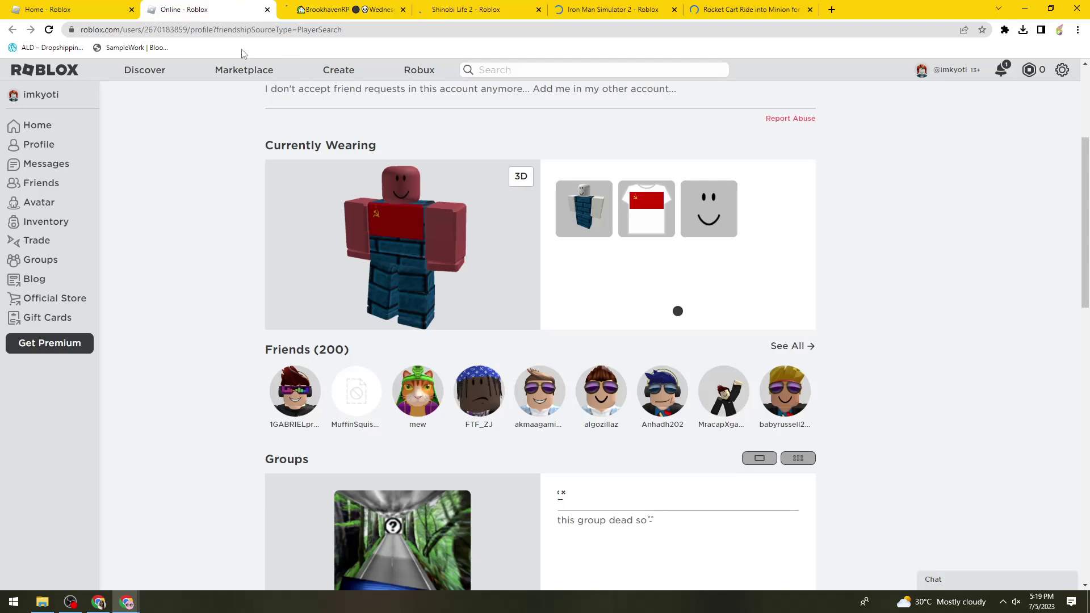
{"action": "left_click_drag", "start_coordinate": [188, 30], "coordinate": [145, 34]}
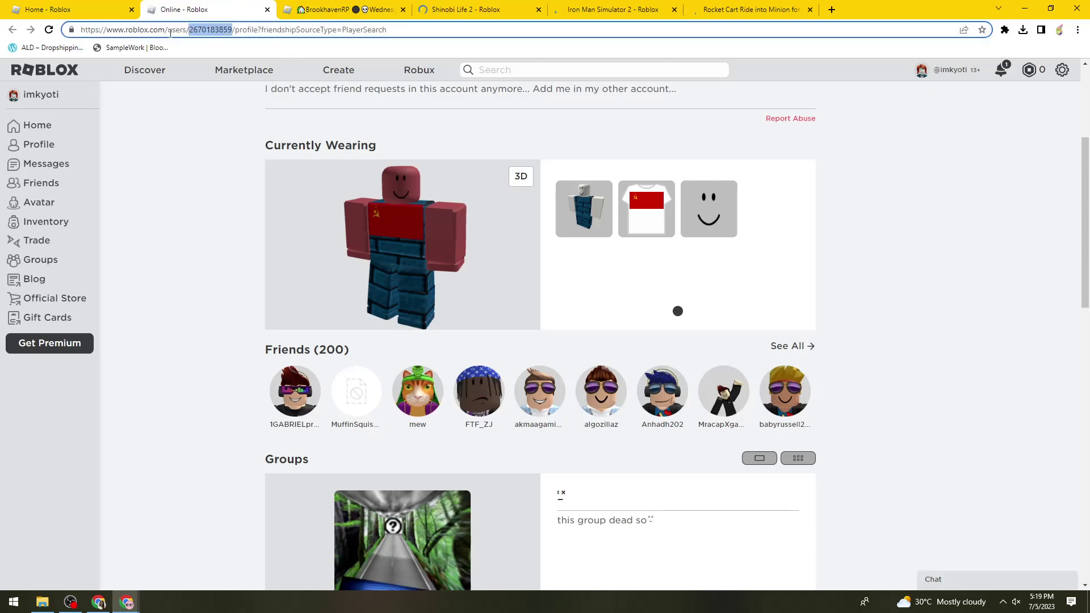
Step: Search BrookhavenRP's servers for the player's username, which returns 'No Servers Found'
{"action": "left_click", "coordinate": [396, 13]}
{"action": "left_click", "coordinate": [653, 332]}
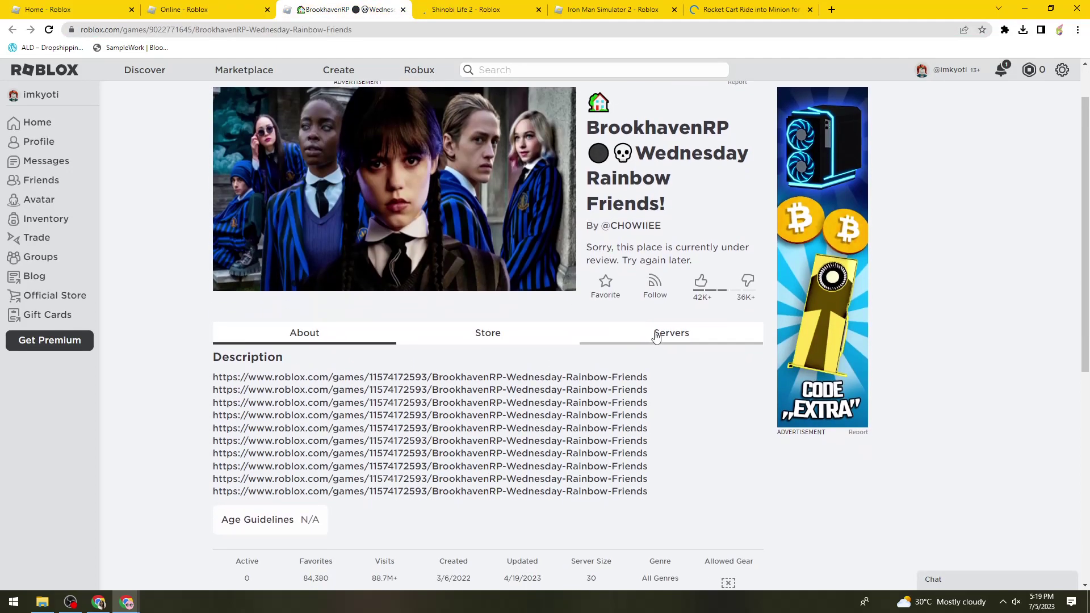
{"action": "left_click", "coordinate": [193, 10]}
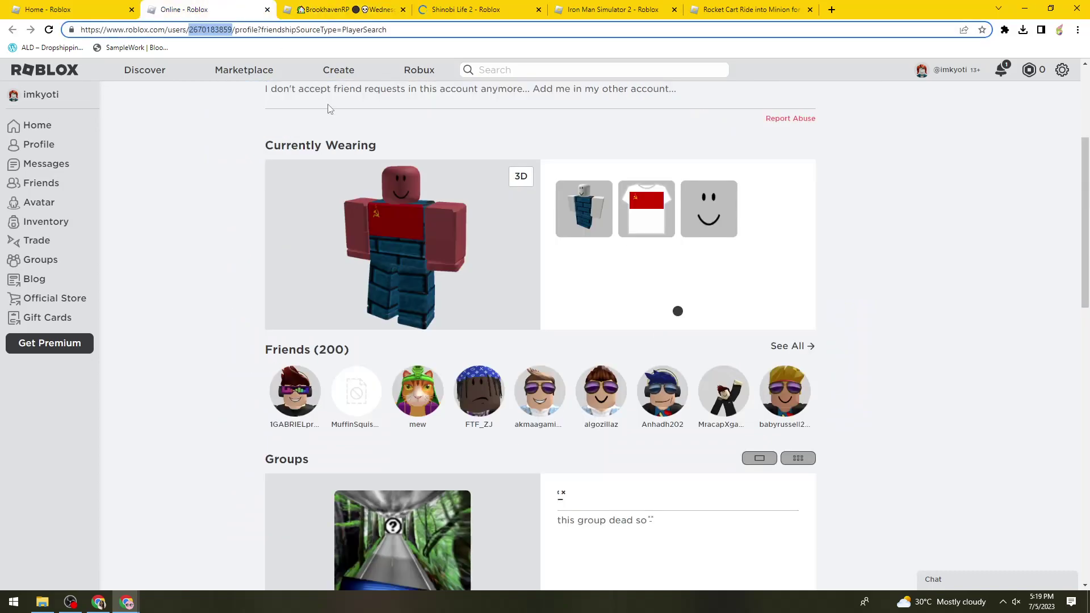
{"action": "left_click_drag", "start_coordinate": [429, 181], "coordinate": [359, 200]}
{"action": "key", "text": "ctrl+c"}
{"action": "left_click", "coordinate": [341, 10]}
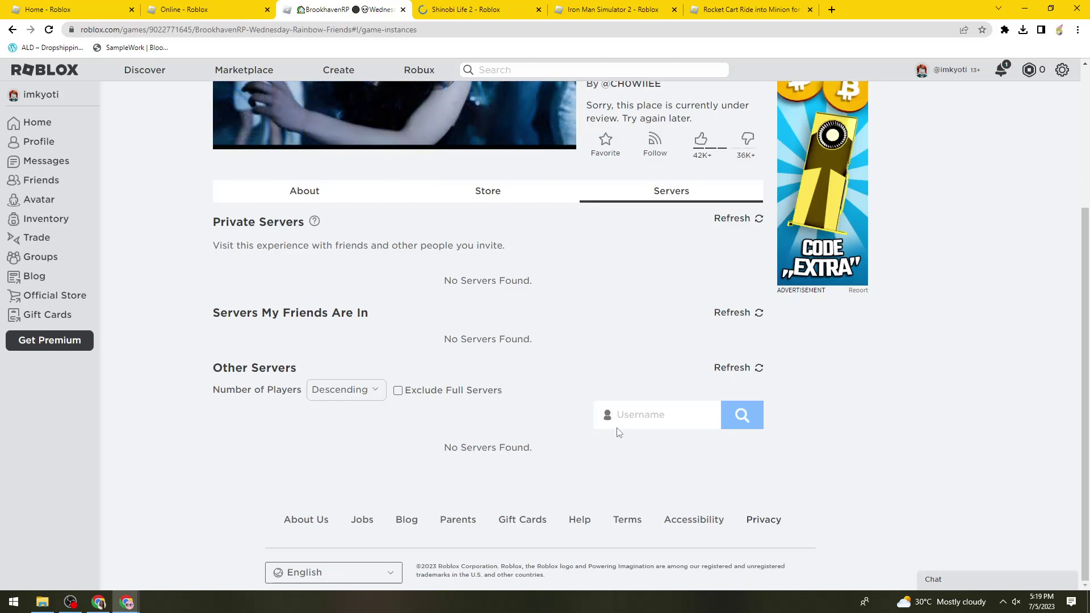
{"action": "left_click", "coordinate": [624, 418]}
{"action": "key", "text": "ctrl+v"}
{"action": "scroll", "coordinate": [665, 467], "scroll_direction": "up", "scroll_amount": 3}
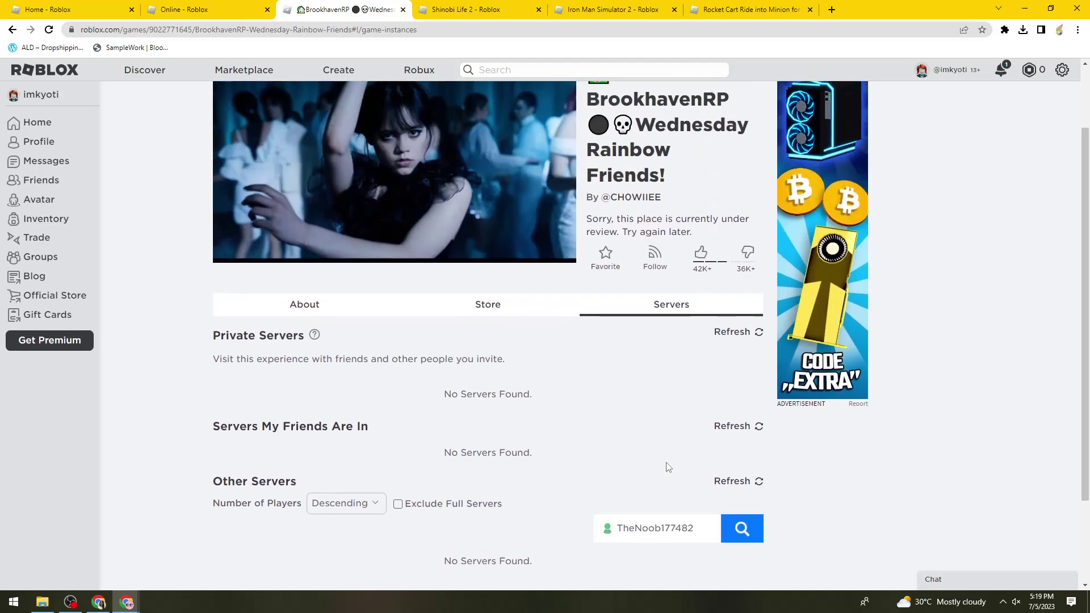
{"action": "scroll", "coordinate": [687, 482], "scroll_direction": "down", "scroll_amount": 3}
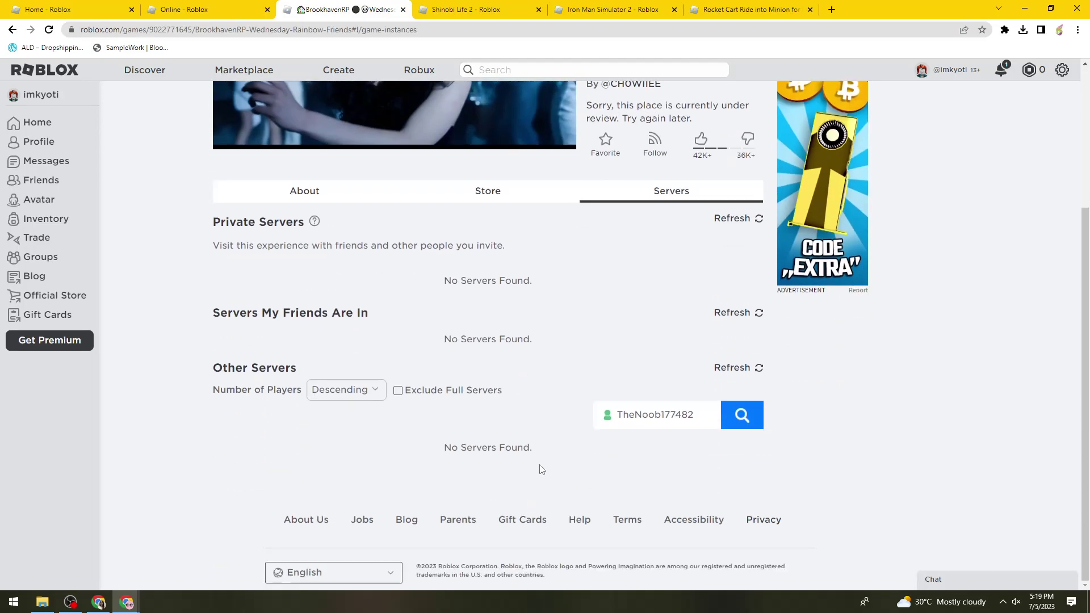
{"action": "left_click_drag", "start_coordinate": [544, 447], "coordinate": [413, 450]}
Step: Close the BrookhavenRP page and paste the player's username into Shinobi Life 2's server search
{"action": "middle_click", "coordinate": [330, 2]}
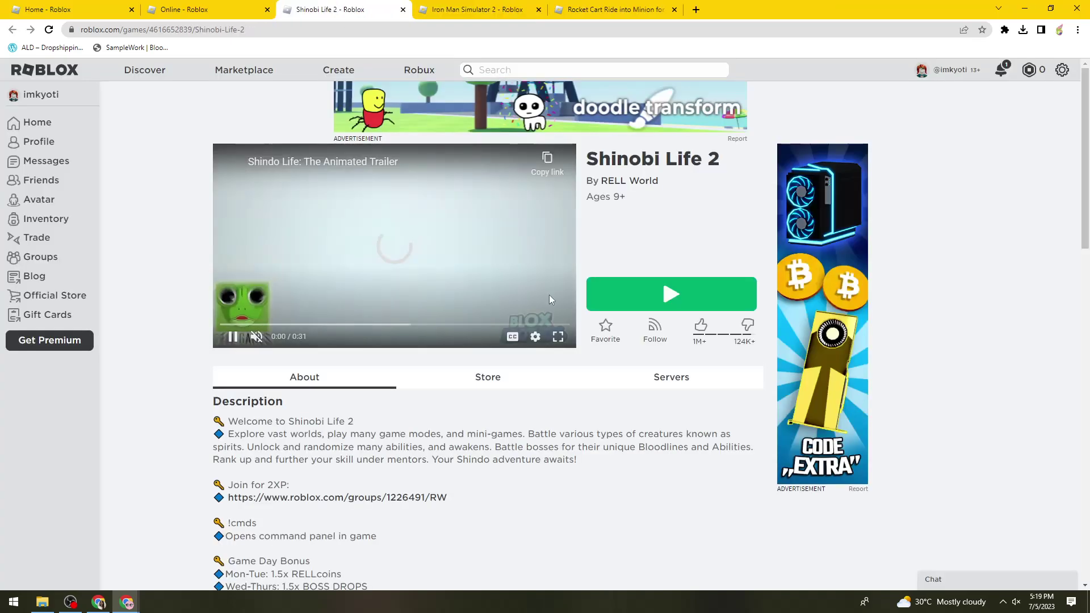
{"action": "scroll", "coordinate": [558, 316], "scroll_direction": "down", "scroll_amount": 7}
{"action": "scroll", "coordinate": [693, 352], "scroll_direction": "up", "scroll_amount": 4}
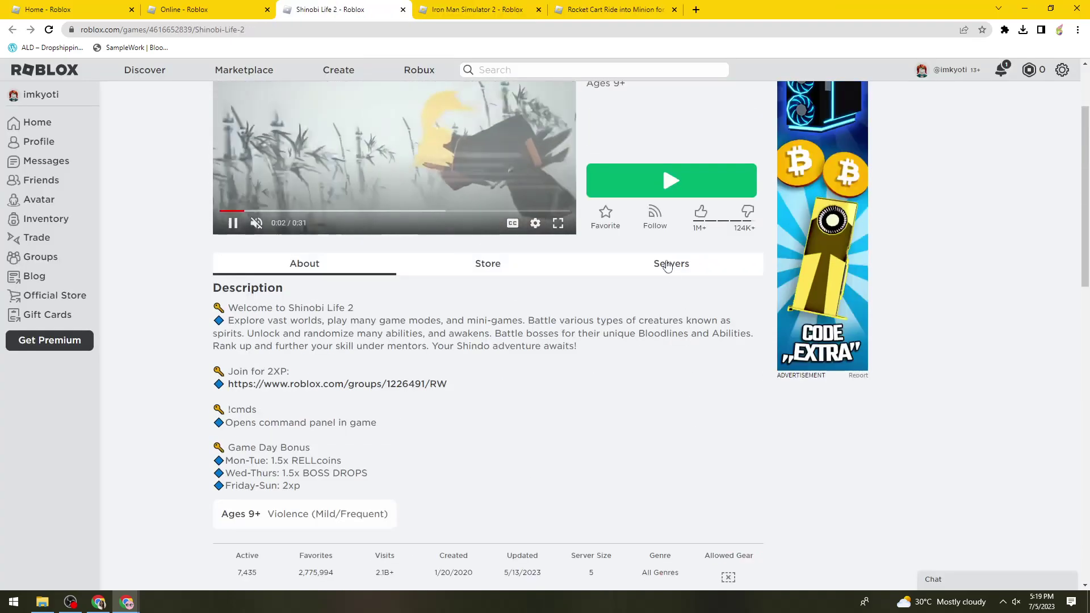
{"action": "left_click", "coordinate": [671, 262]}
{"action": "scroll", "coordinate": [687, 403], "scroll_direction": "down", "scroll_amount": 2}
{"action": "left_click", "coordinate": [657, 415]}
{"action": "key", "text": "ctrl+v"}
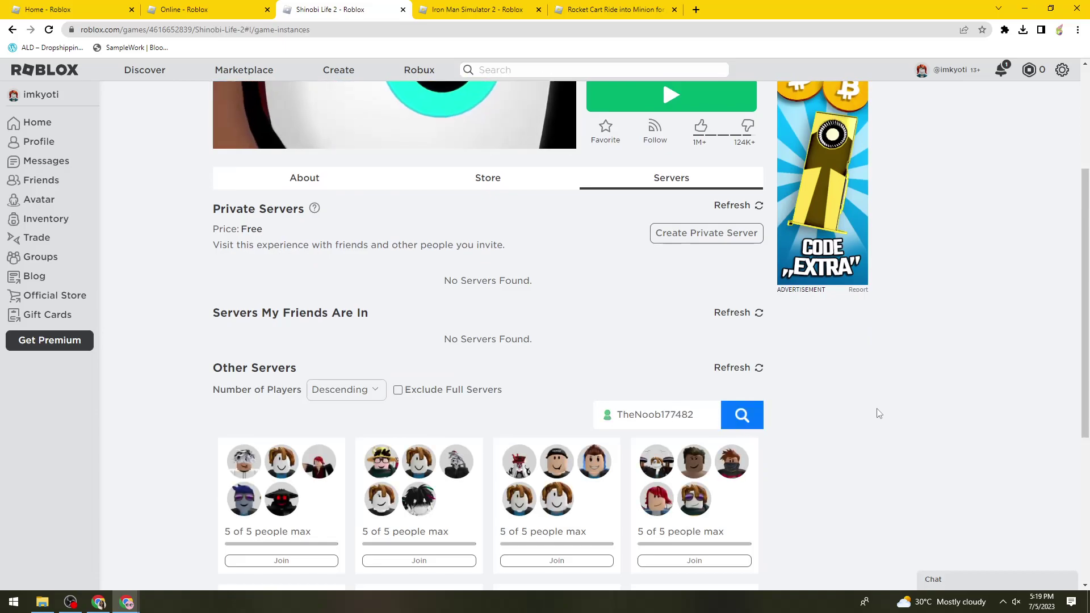
Step: Load more servers, sort by ascending player count, and highlight the 2-of-5 and 3-of-5 servers
{"action": "scroll", "coordinate": [871, 409], "scroll_direction": "down", "scroll_amount": 5}
{"action": "left_click", "coordinate": [522, 461]}
{"action": "scroll", "coordinate": [737, 227], "scroll_direction": "up", "scroll_amount": 1}
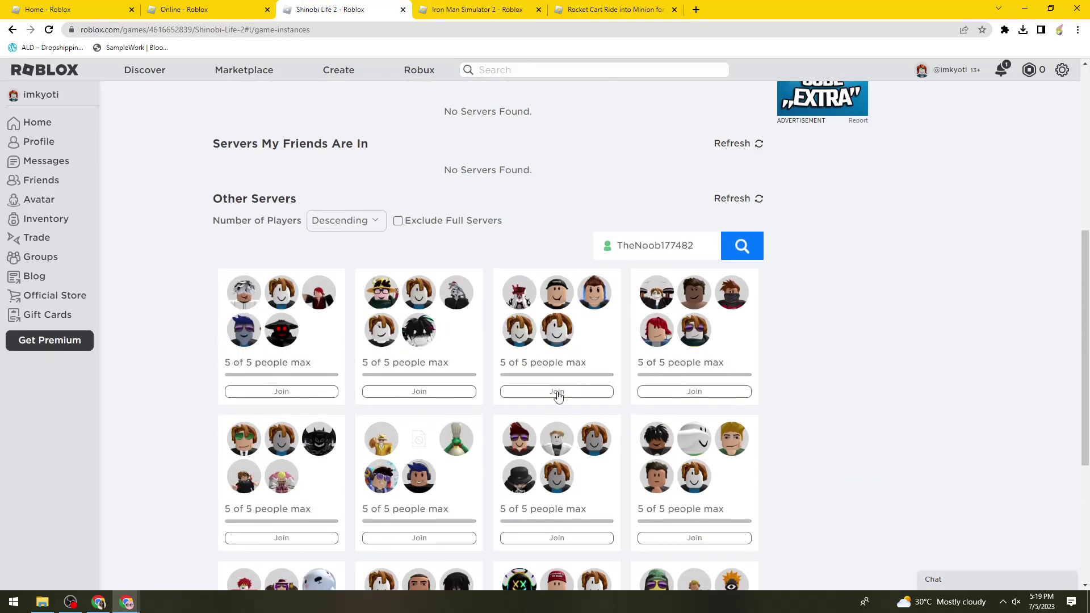
{"action": "left_click", "coordinate": [381, 226]}
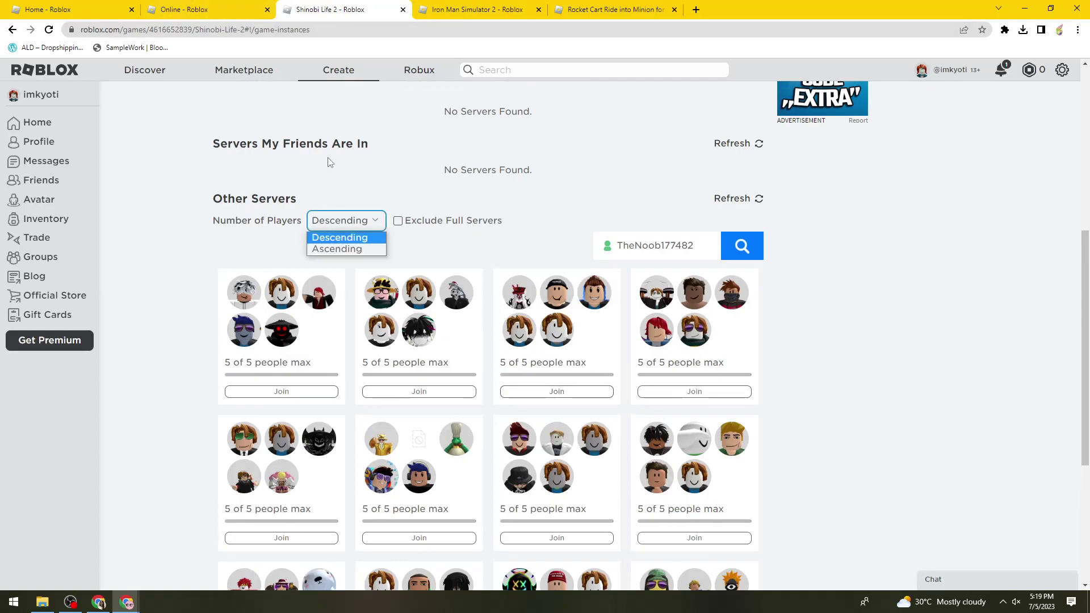
{"action": "left_click", "coordinate": [345, 251]}
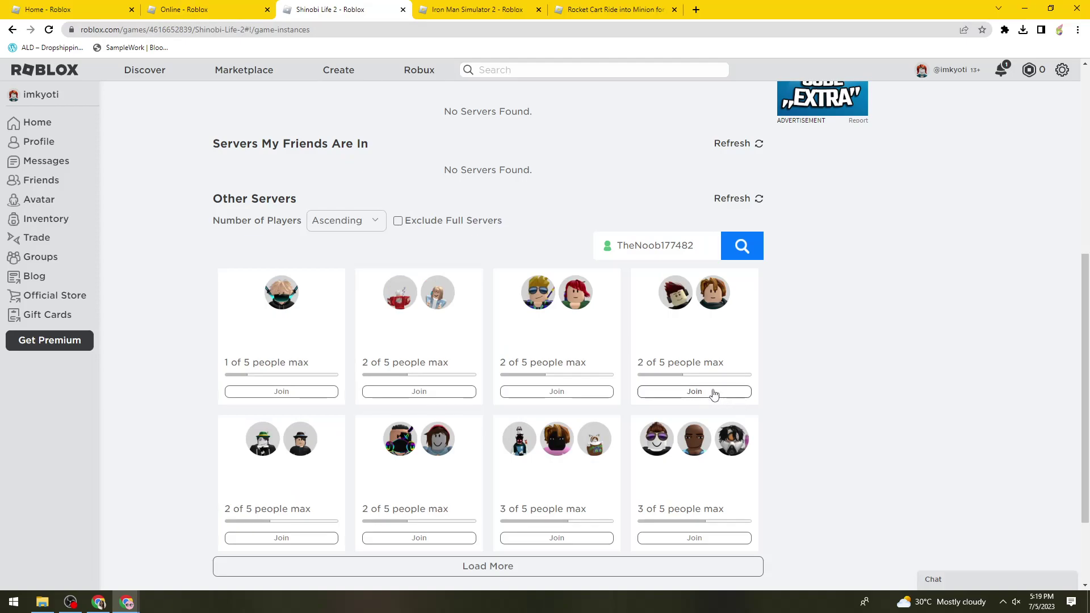
{"action": "left_click_drag", "start_coordinate": [638, 366], "coordinate": [699, 375]}
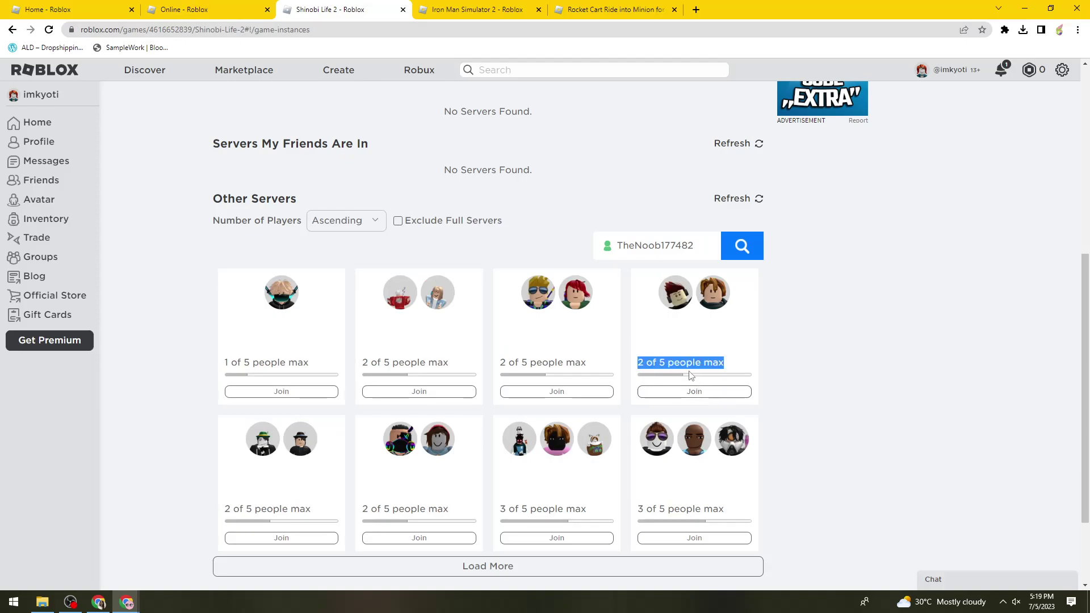
{"action": "left_click", "coordinate": [837, 347]}
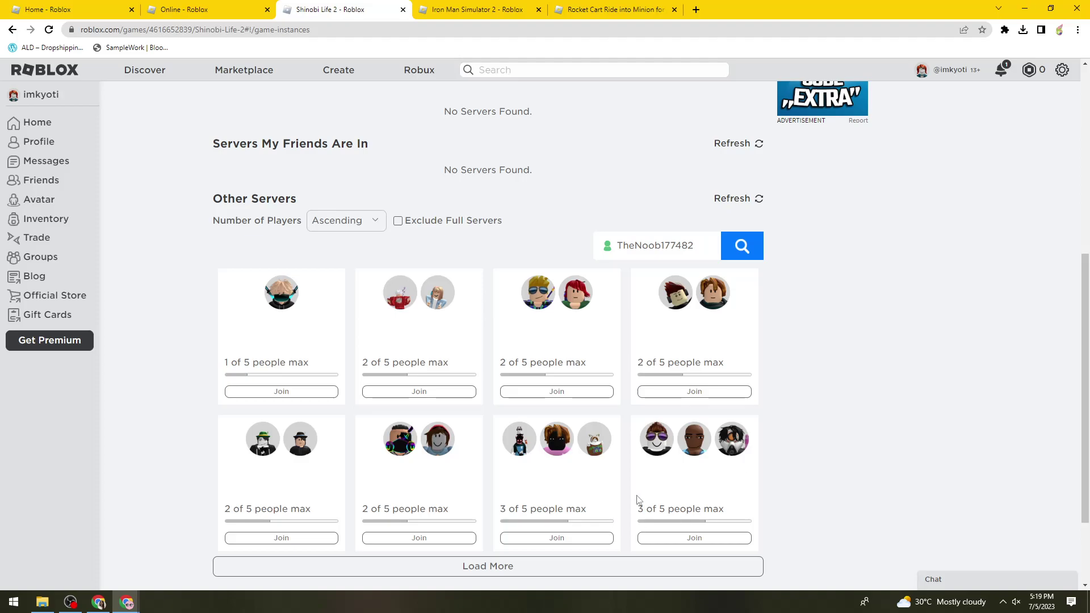
{"action": "left_click_drag", "start_coordinate": [637, 506], "coordinate": [743, 517]}
Step: Paste the player's username into Iron Man Simulator 2's server search
{"action": "left_click", "coordinate": [872, 472]}
{"action": "scroll", "coordinate": [907, 394], "scroll_direction": "up", "scroll_amount": 5}
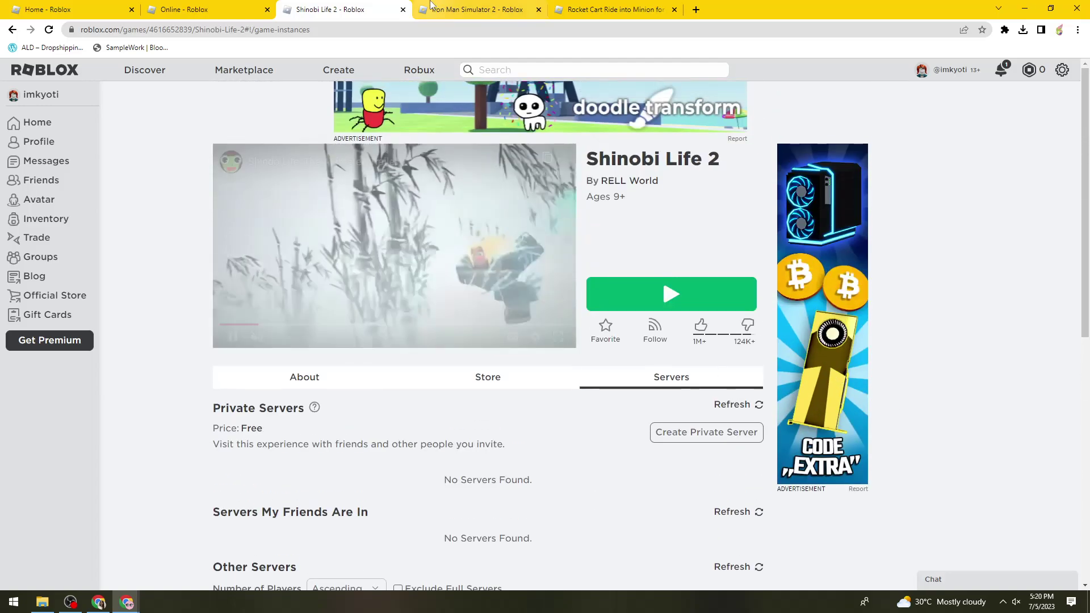
{"action": "key", "text": "ctrl+Tab"}
{"action": "scroll", "coordinate": [675, 278], "scroll_direction": "down", "scroll_amount": 4}
{"action": "left_click", "coordinate": [659, 166]}
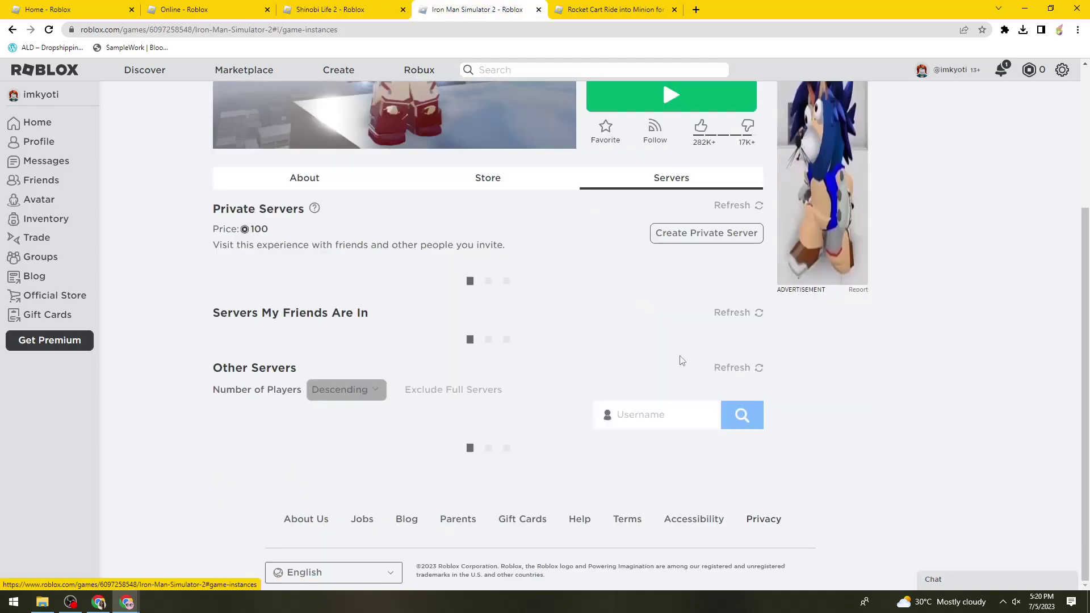
{"action": "left_click", "coordinate": [668, 399]}
{"action": "key", "text": "ctrl+v"}
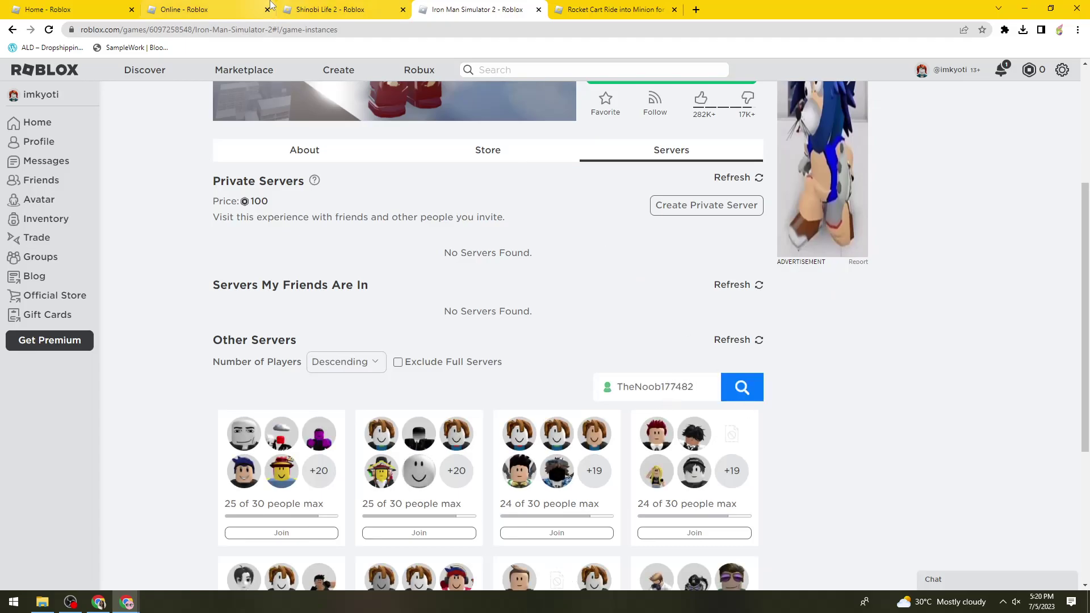
{"action": "key", "text": "ctrl+Tab"}
{"action": "scroll", "coordinate": [621, 118], "scroll_direction": "down", "scroll_amount": 5}
{"action": "scroll", "coordinate": [621, 118], "scroll_direction": "up", "scroll_amount": 1}
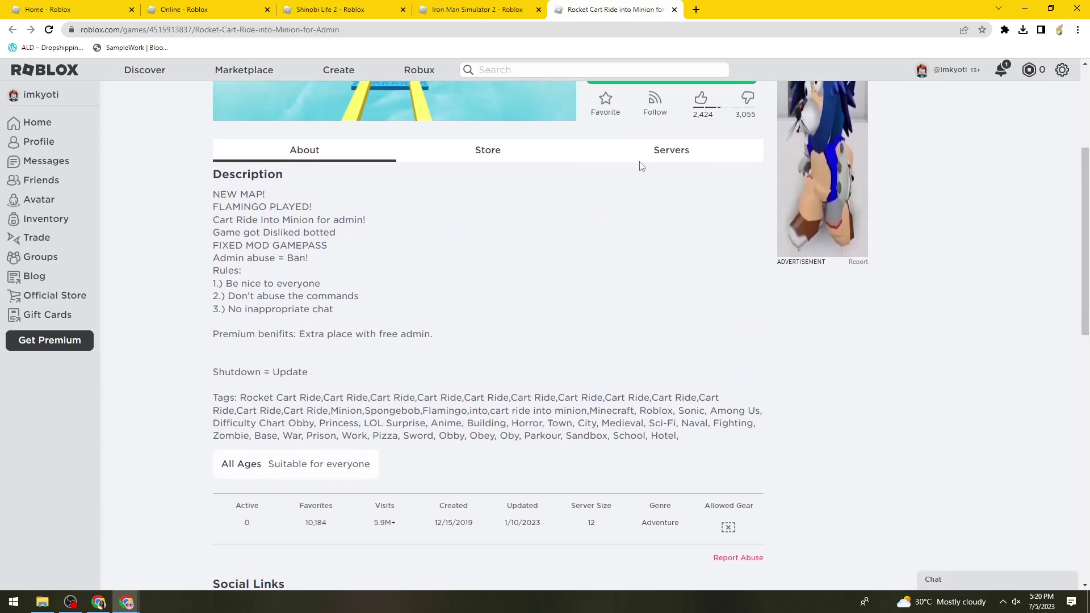
{"action": "left_click", "coordinate": [641, 155]}
{"action": "left_click", "coordinate": [636, 392]}
{"action": "scroll", "coordinate": [635, 392], "scroll_direction": "down", "scroll_amount": 1}
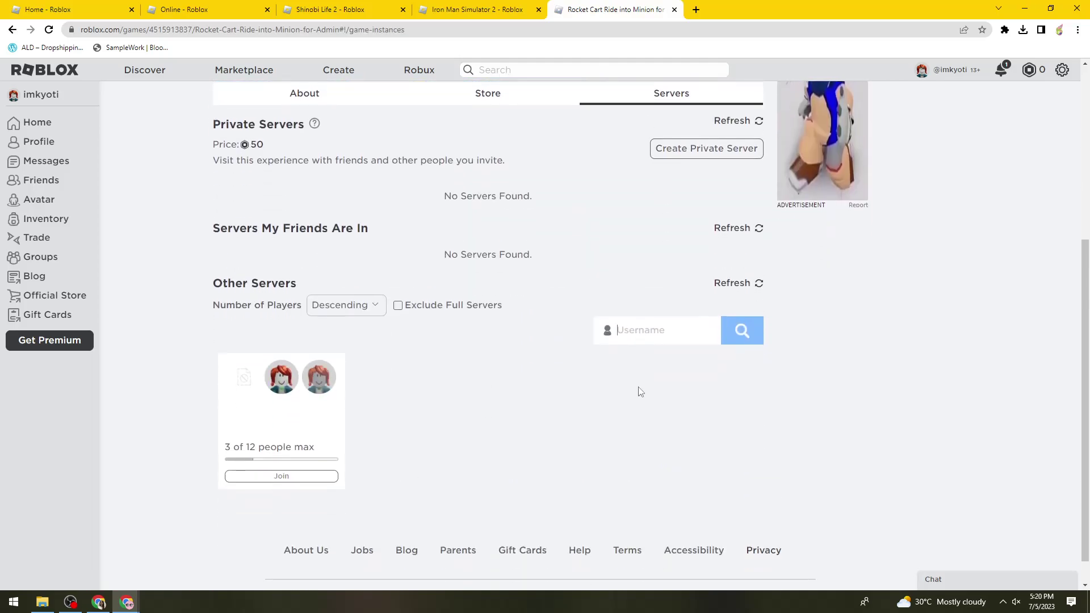
{"action": "key", "text": "ctrl+v"}
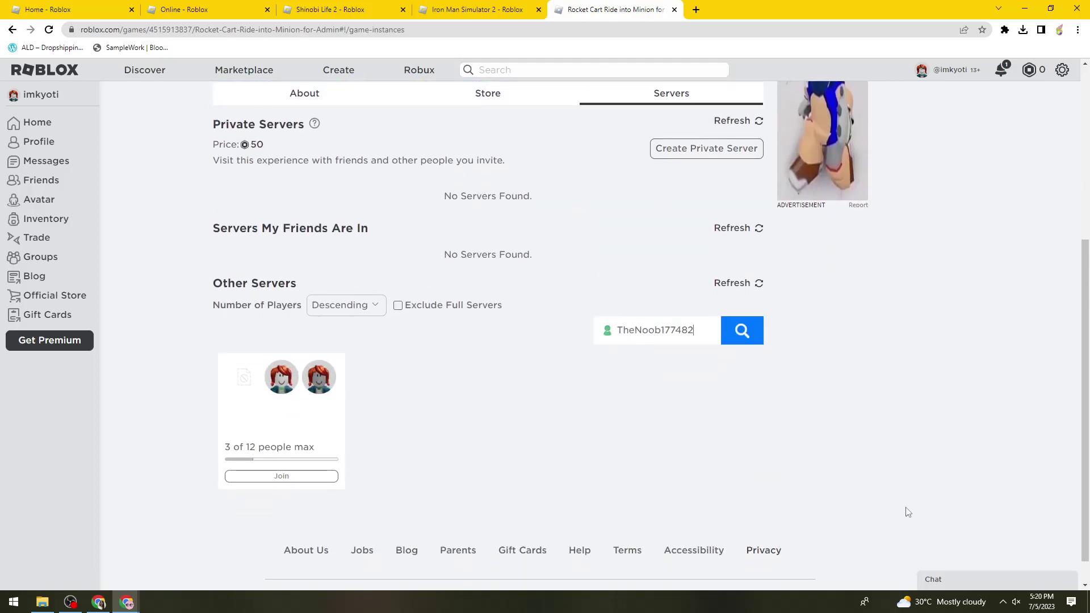